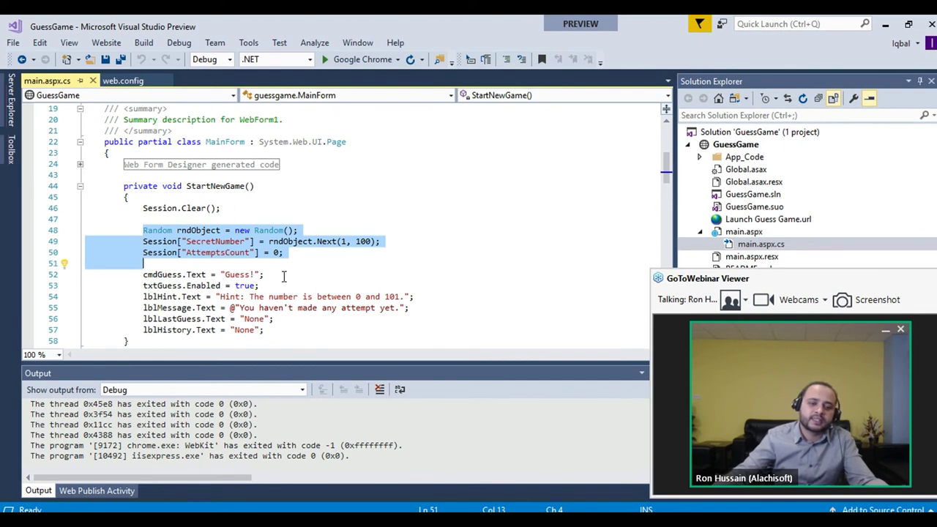
Review the Page_Load and OnClickGuess methods in main.aspx.cs and open main.aspx in Design view.
scroll(271, 281, down, 4)
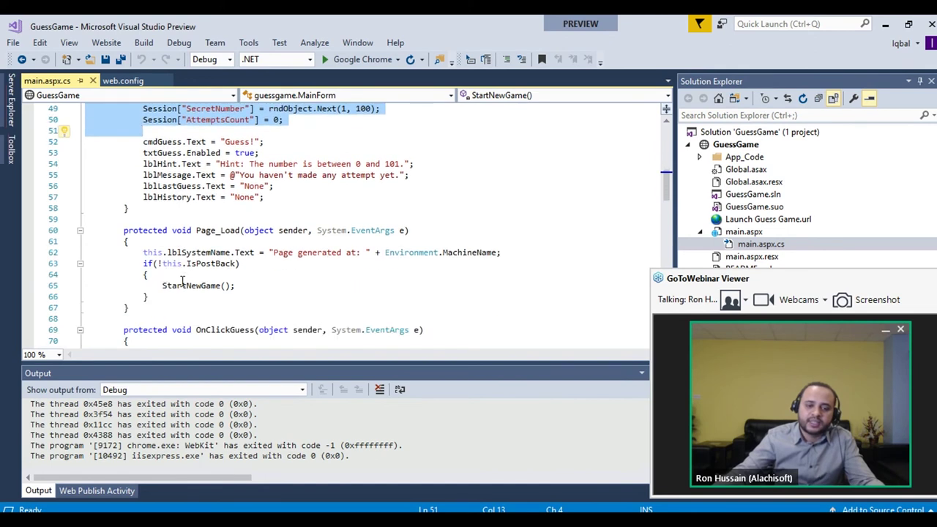
drag(143, 251, 178, 319)
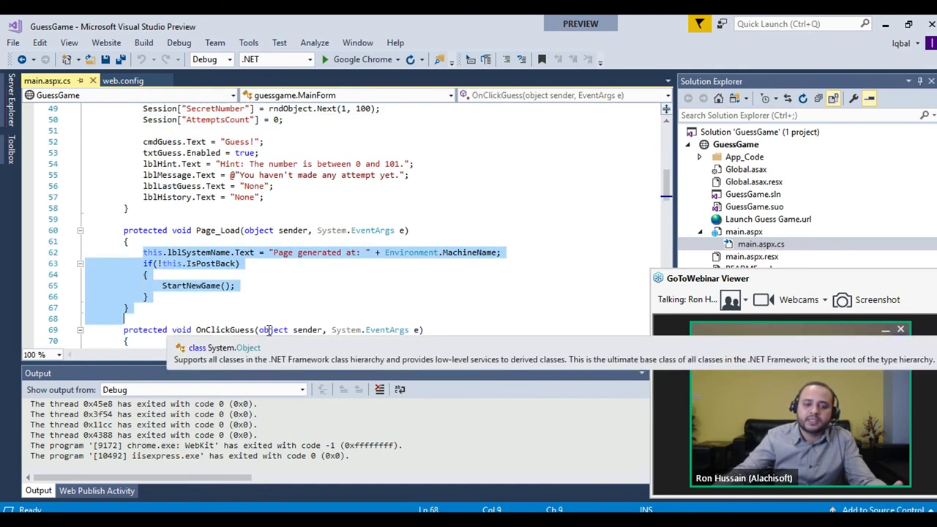
scroll(268, 330, down, 3)
scroll(268, 330, down, 3)
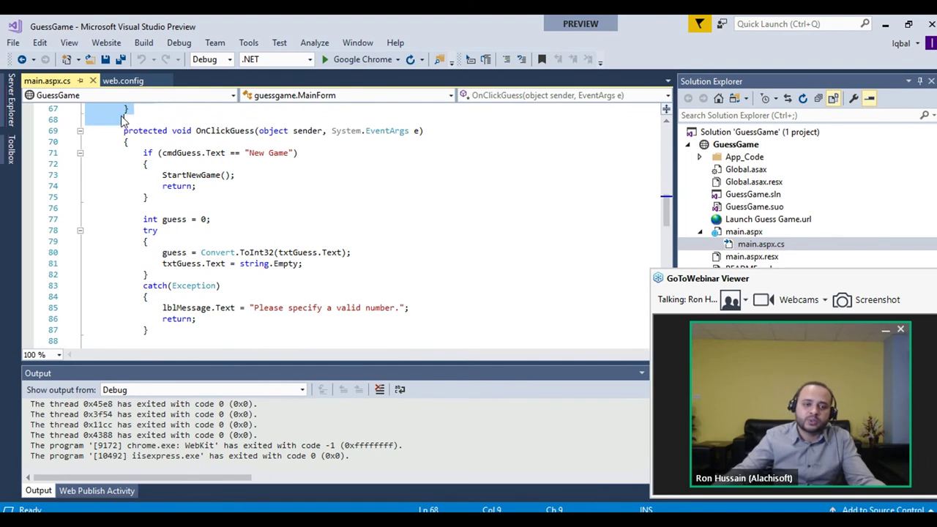
click(750, 232)
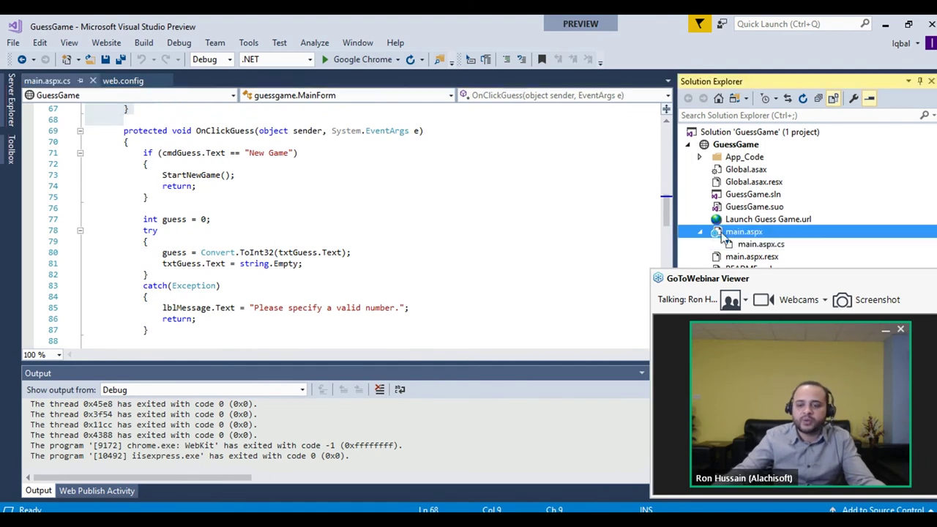
click(49, 354)
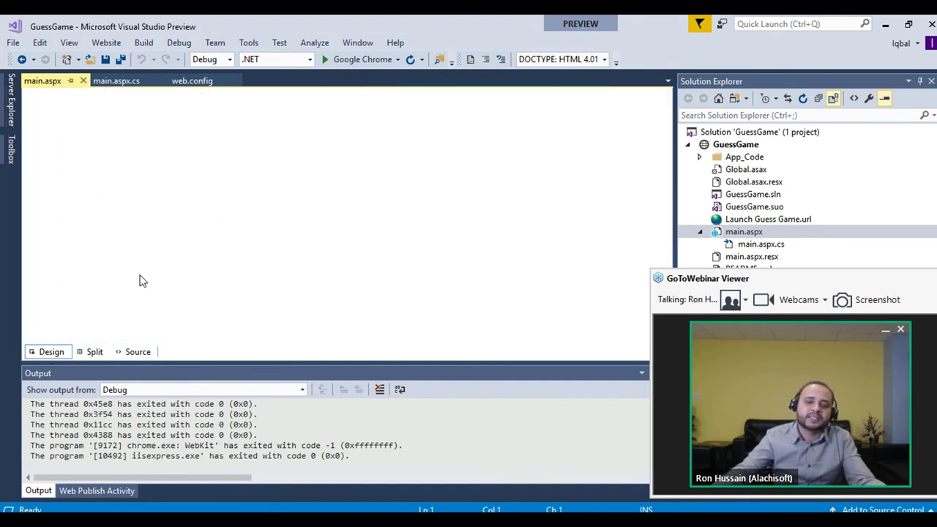
In web.config, find the compilation assemblies section and highlight the Alachisoft.NCache.SessionStoreProvider assembly reference.
click(186, 81)
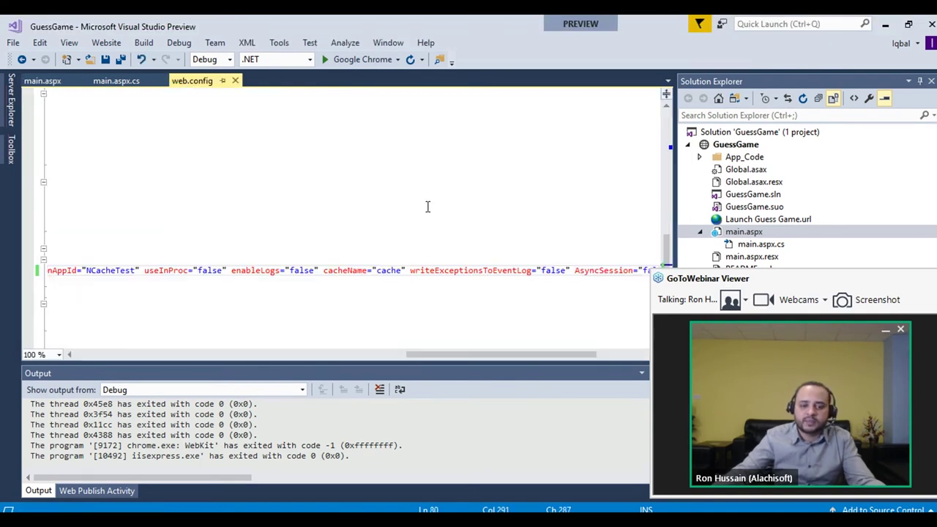
drag(469, 352, 123, 341)
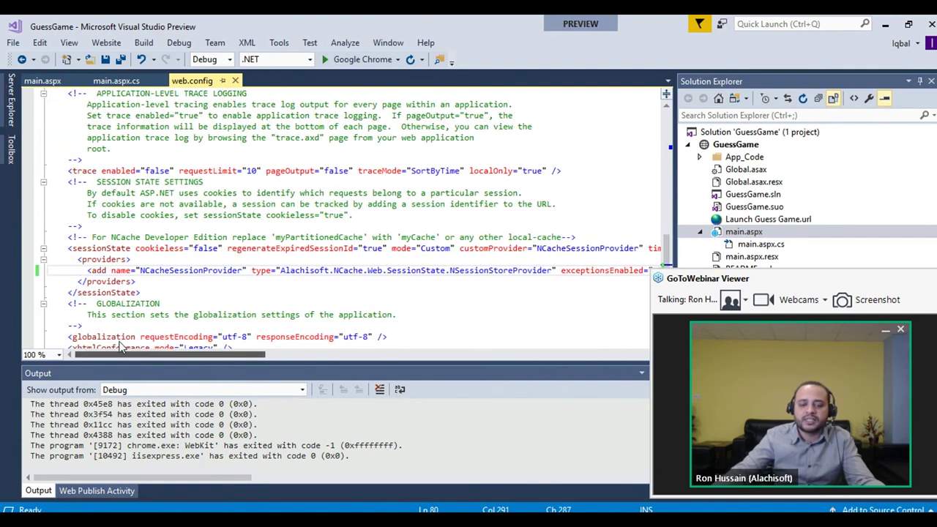
scroll(175, 267, up, 15)
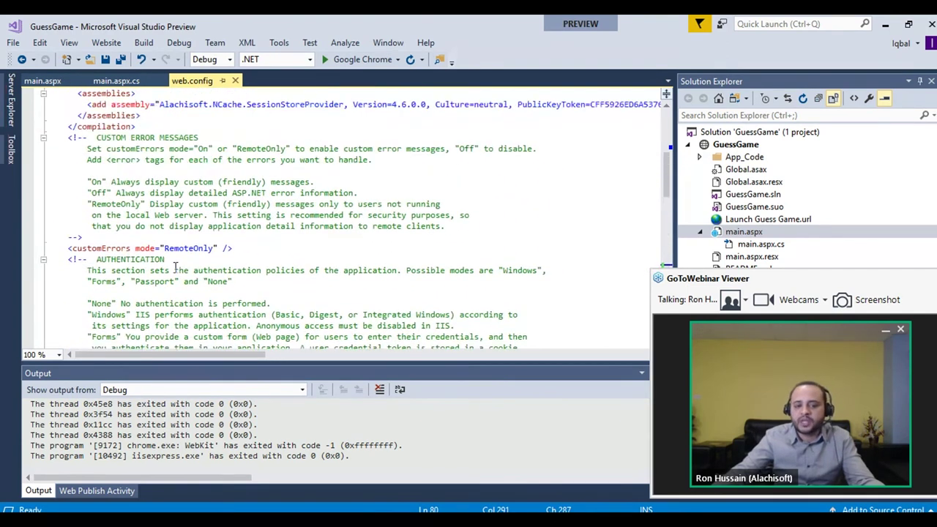
scroll(175, 267, up, 2)
drag(74, 189, 141, 216)
drag(214, 204, 348, 199)
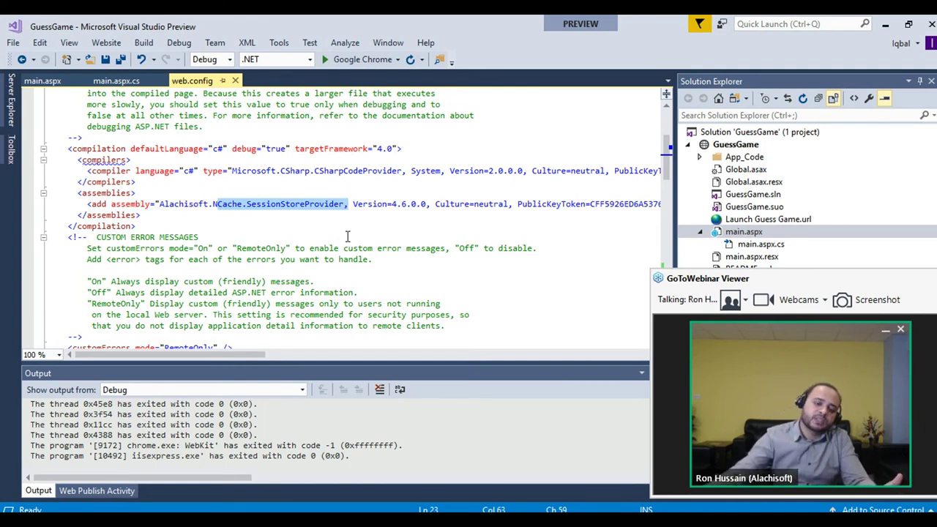
Open File Explorer and browse to C:\Program Files\NCache\bin\assembly\4.0.
key(super+e)
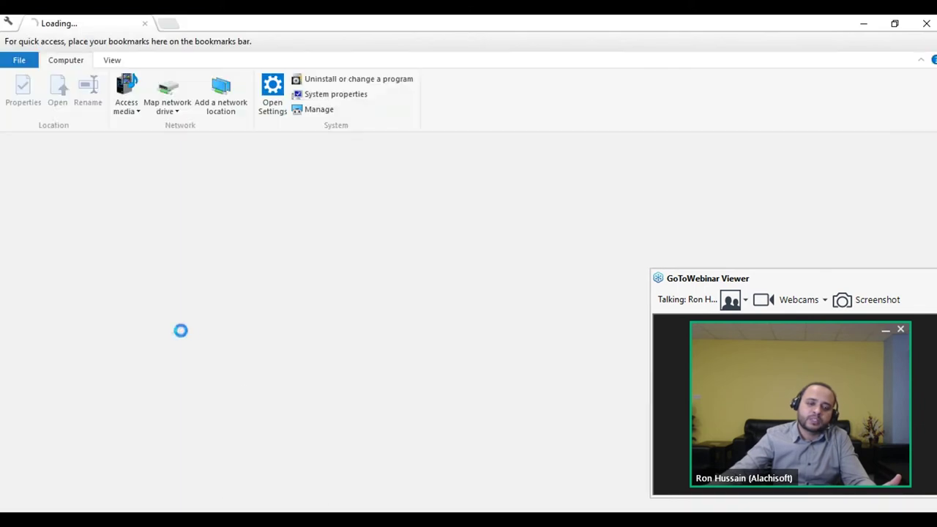
click(73, 440)
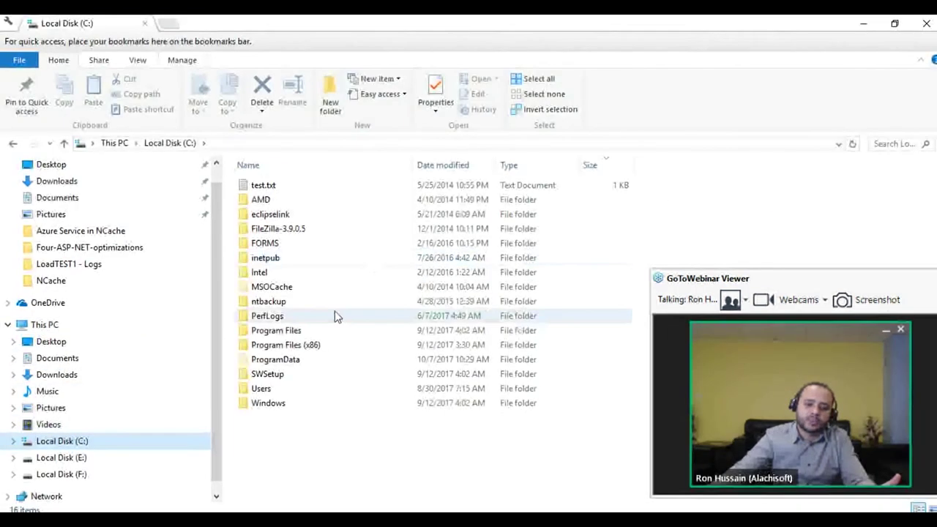
double_click(285, 315)
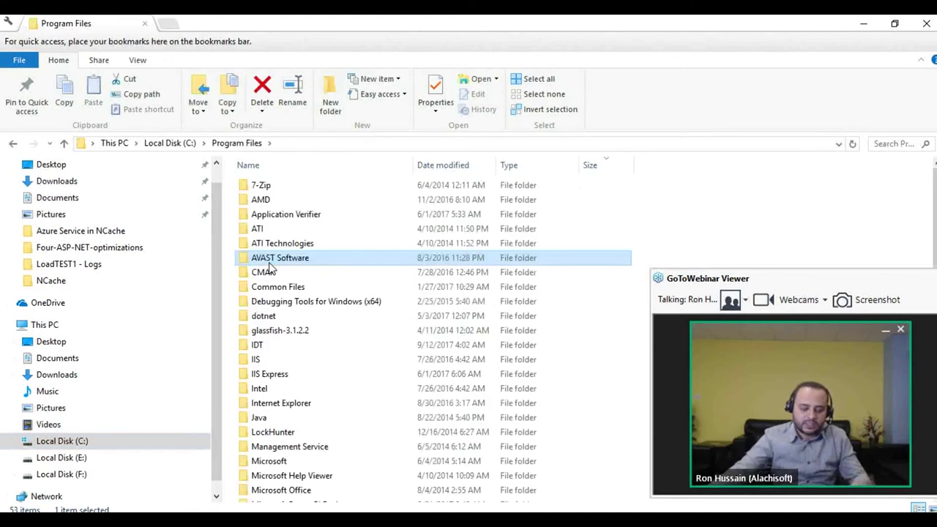
scroll(274, 245, down, 8)
click(269, 234)
double_click(271, 236)
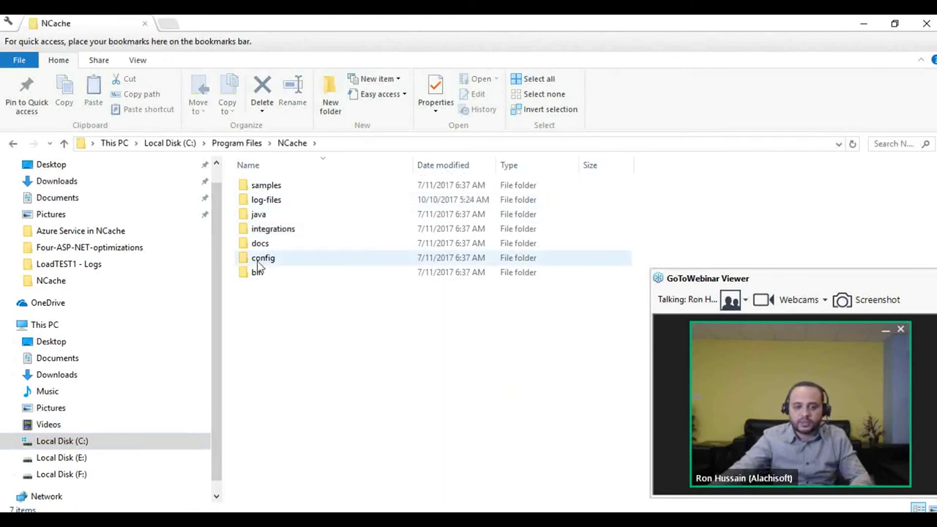
double_click(256, 272)
double_click(260, 185)
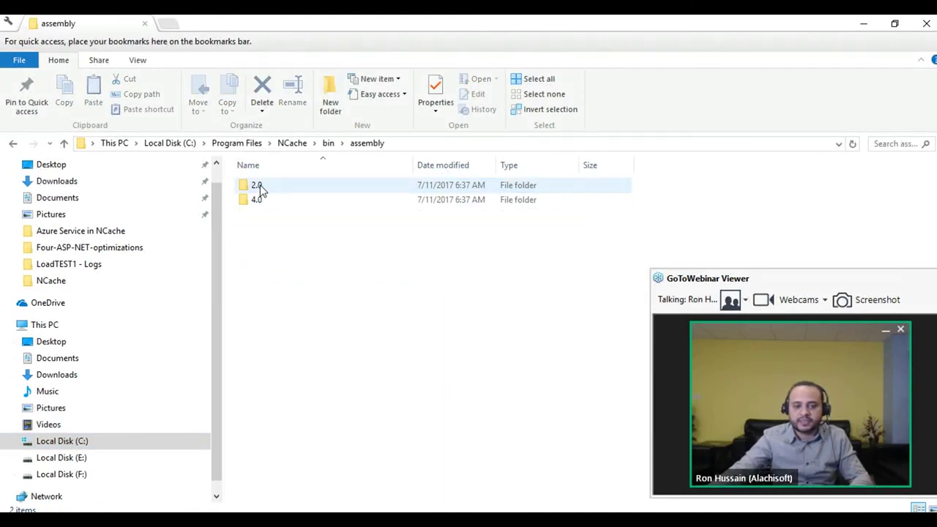
double_click(256, 199)
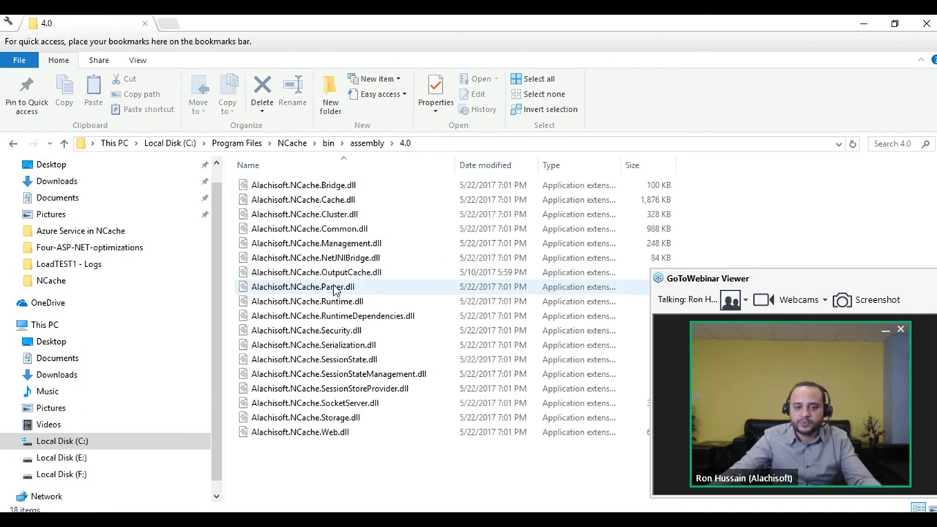
Point out the session state assemblies and select Alachisoft.NCache.SessionStoreProvider.dll.
click(370, 375)
click(346, 363)
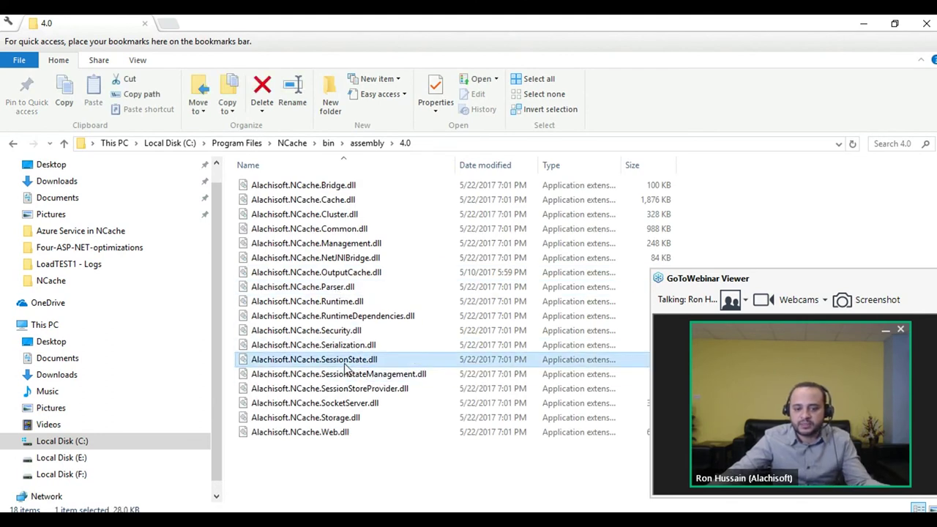
click(376, 390)
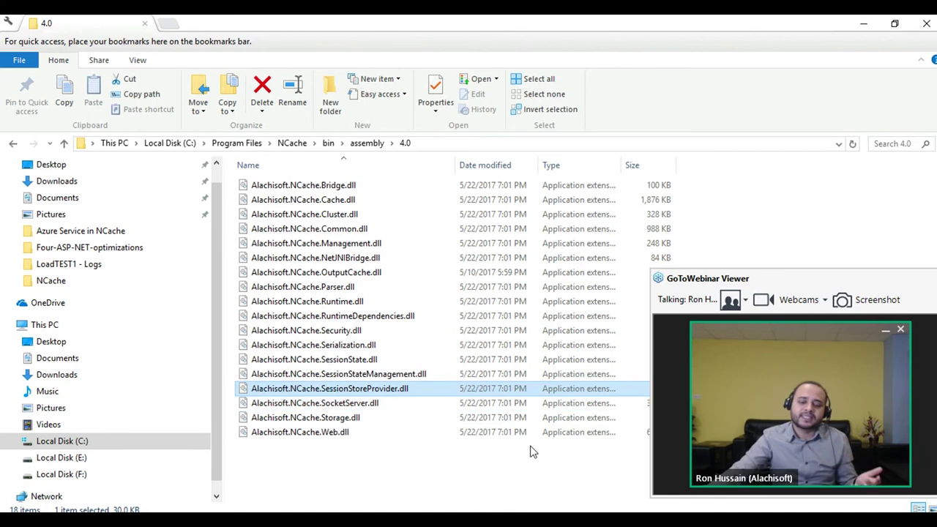
mouse_move(622, 520)
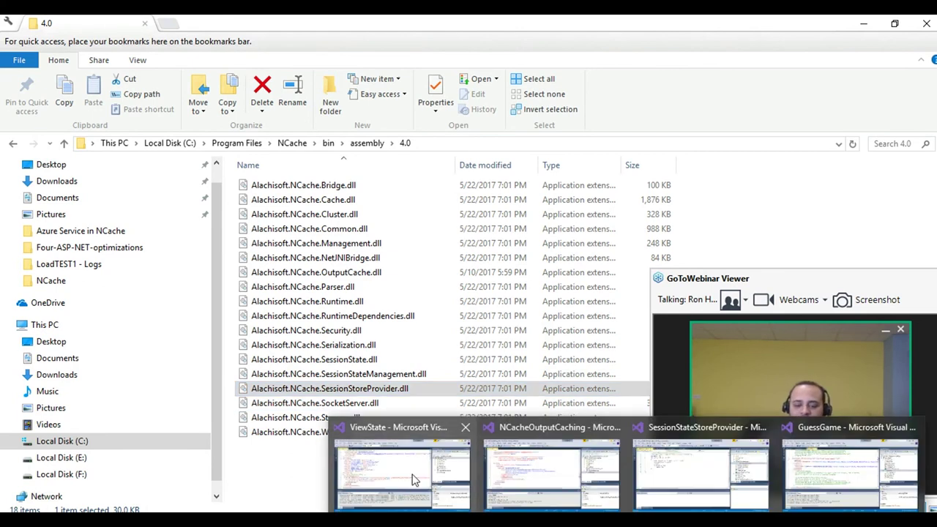
mouse_move(571, 464)
click(697, 467)
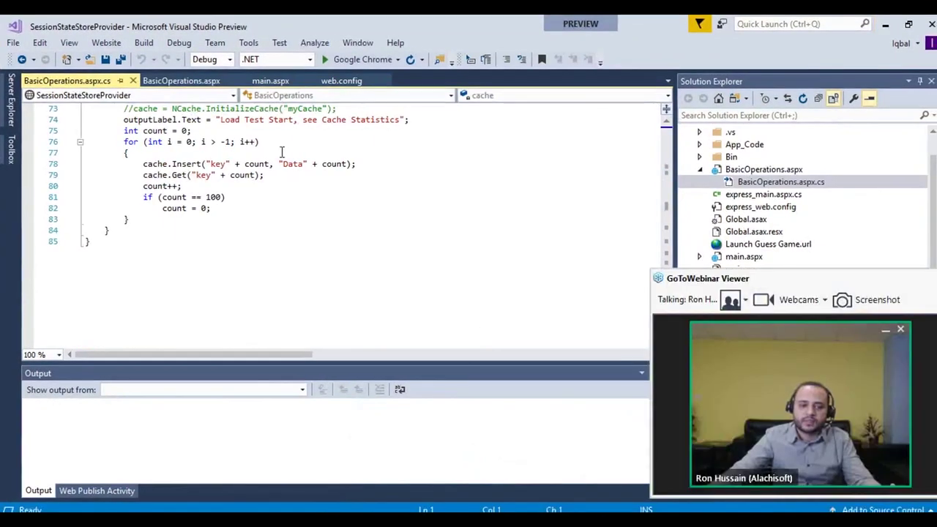
click(272, 81)
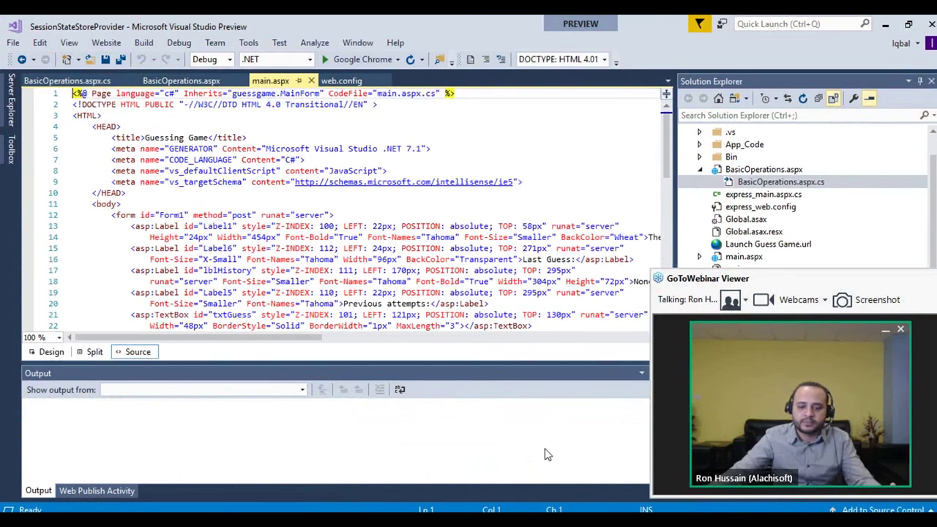
Switch to the GuessGame solution in Visual Studio and highlight the version of the SessionStoreProvider assembly reference in web.config.
mouse_move(622, 519)
mouse_move(761, 468)
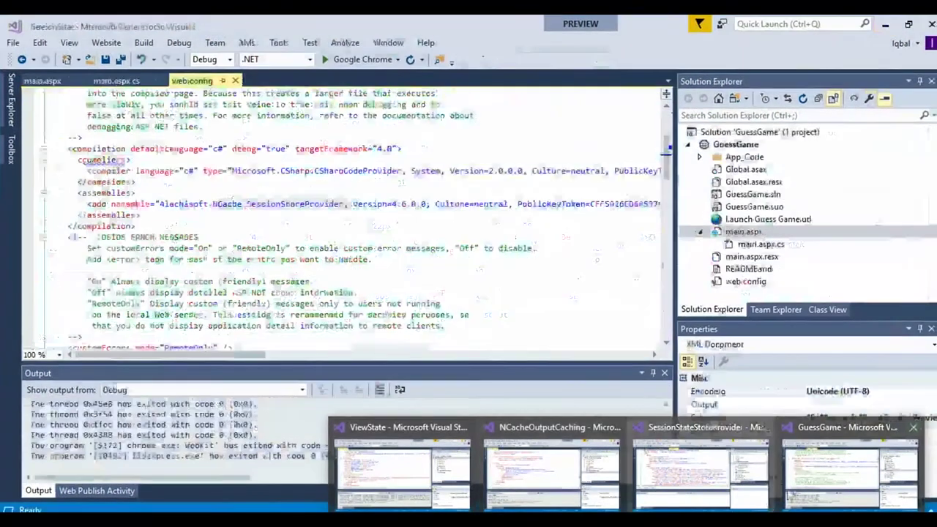
click(849, 471)
scroll(320, 247, up, 1)
scroll(320, 247, up, 2)
scroll(313, 307, down, 2)
drag(376, 238, 417, 238)
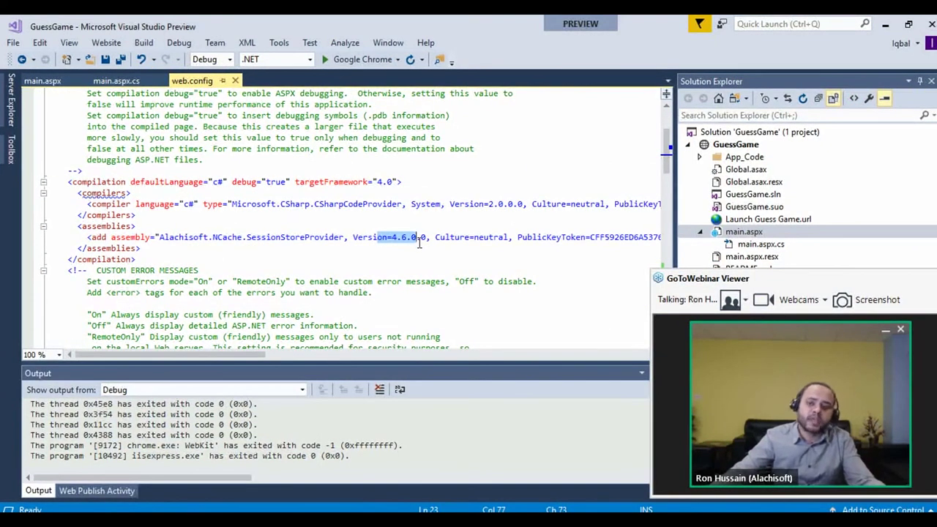
Highlight the sessionState section of web.config, widen the editor, and highlight its Custom mode value.
scroll(420, 243, down, 12)
scroll(156, 272, down, 4)
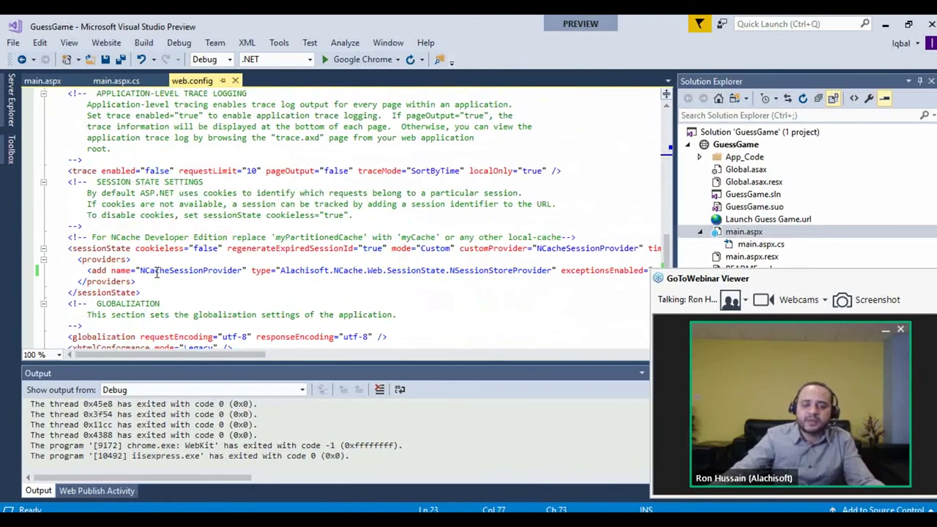
drag(63, 252, 167, 287)
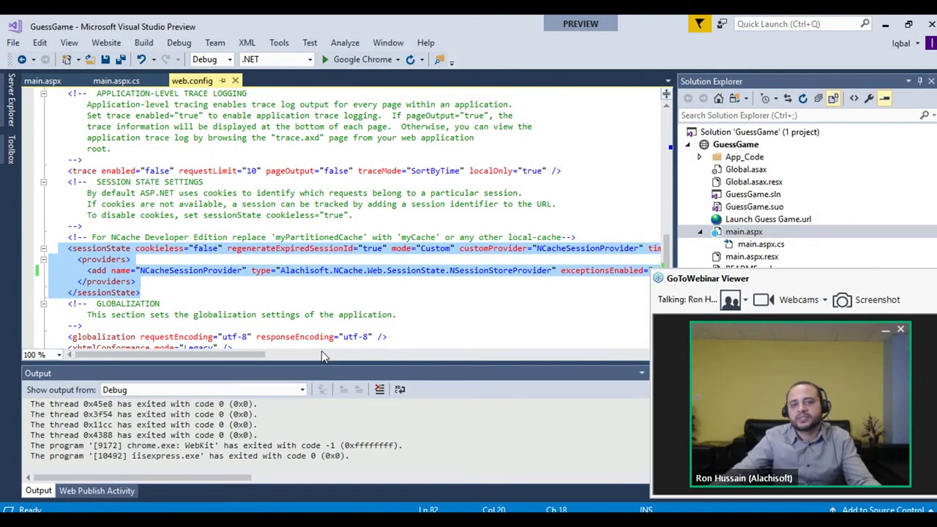
drag(674, 176, 809, 179)
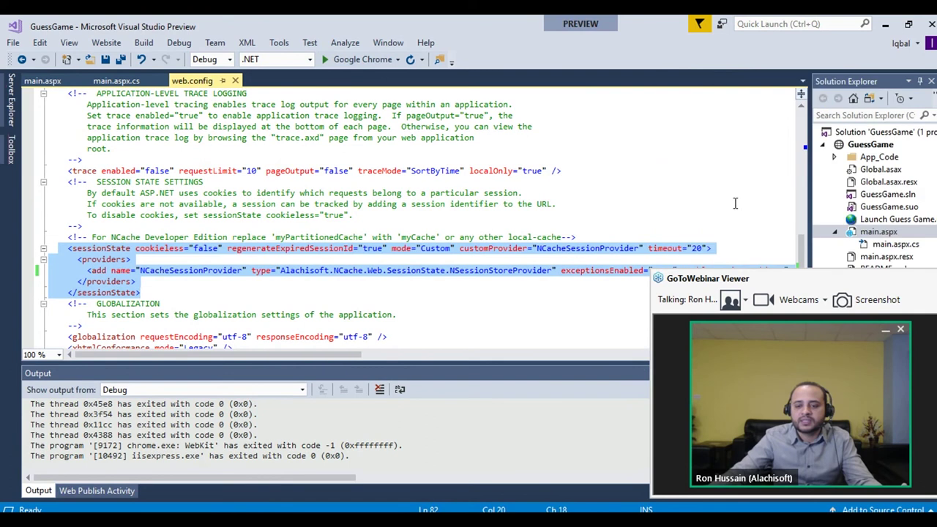
click(707, 251)
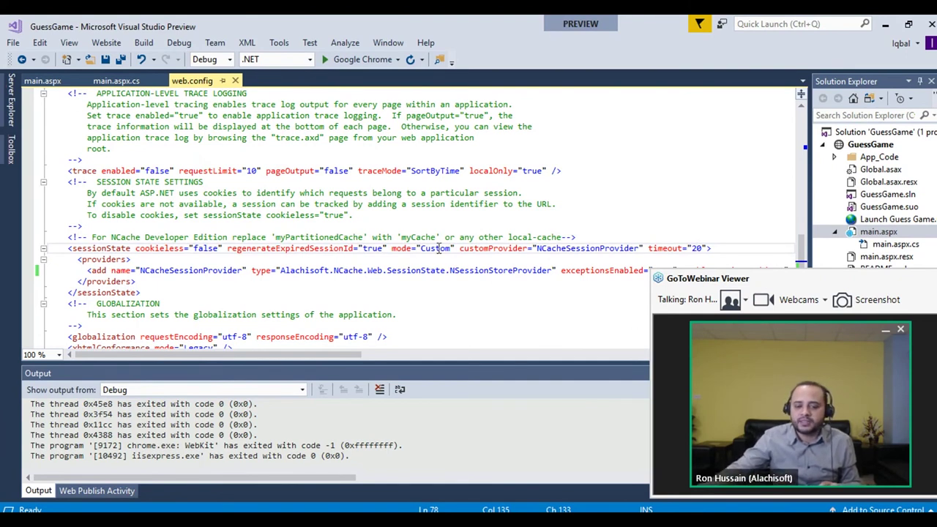
drag(418, 250, 452, 249)
Set the cacheName attribute of the NCacheSessionProvider entry to democache.
drag(213, 354, 278, 353)
mouse_move(129, 270)
mouse_down()
mouse_move(73, 281)
mouse_move(136, 281)
mouse_up()
drag(286, 354, 641, 345)
click(546, 273)
key(BackSpace)
key(BackSpace)
key(BackSpace)
key(BackSpace)
key(BackSpace)
text(democache" writeExceptionsT)
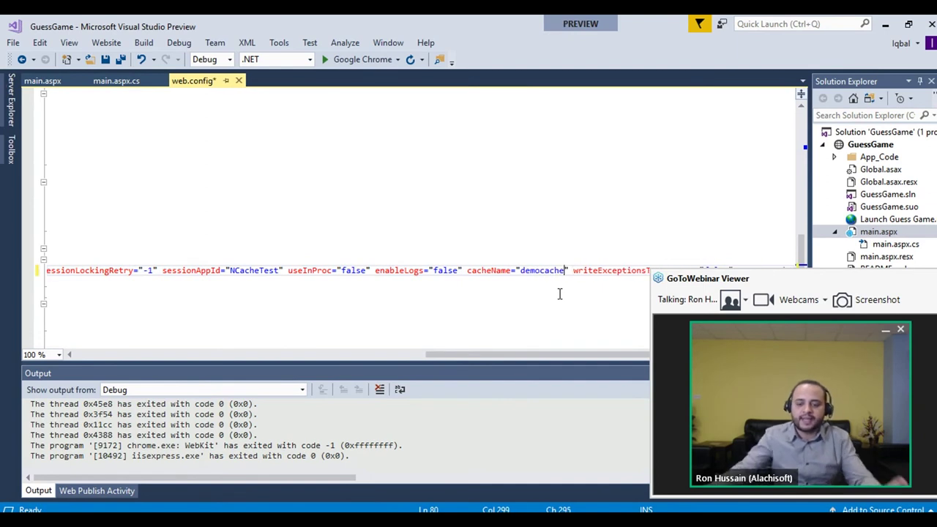
Find the NCache Manager window that shows the statistics of the clustered Democache.
click(467, 508)
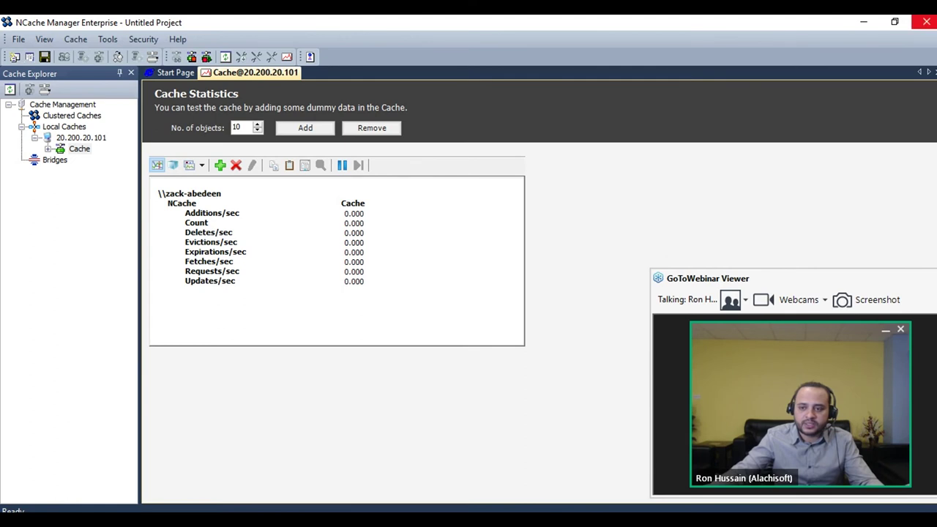
click(863, 22)
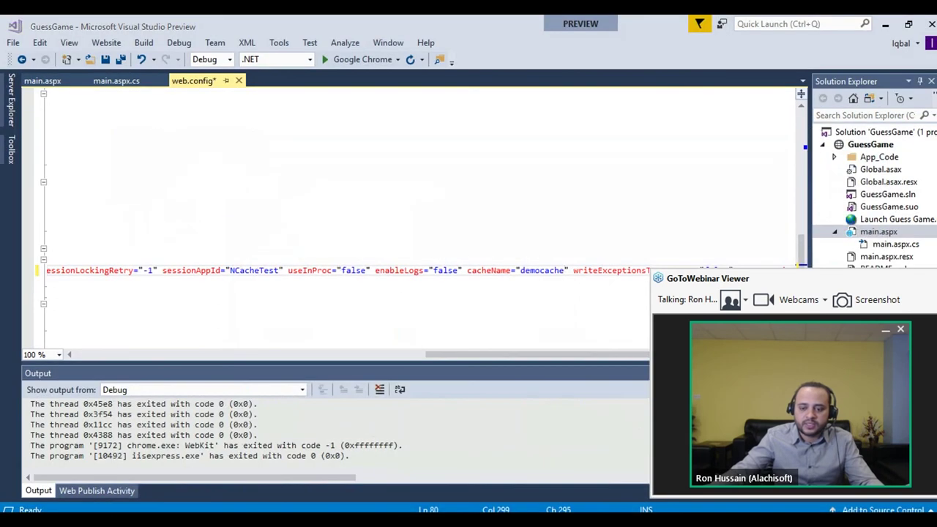
mouse_move(594, 513)
click(523, 459)
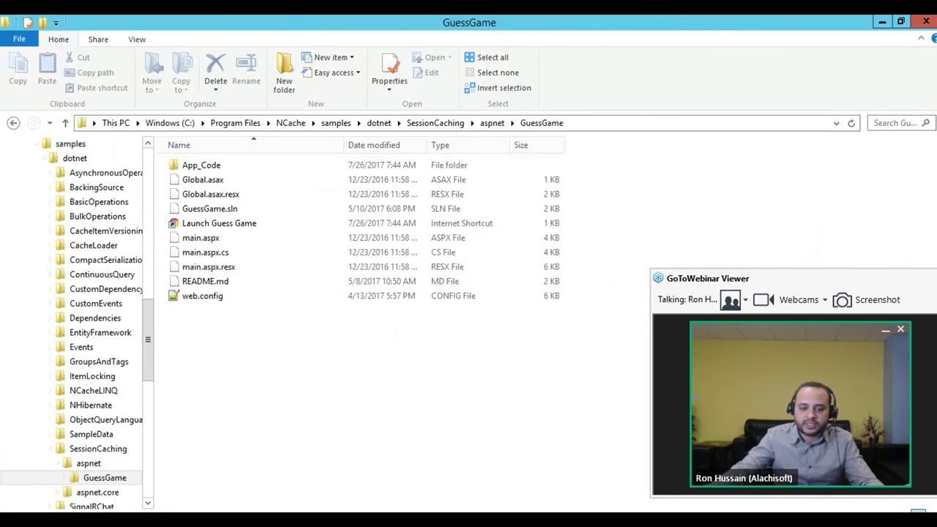
key(alt+Tab)
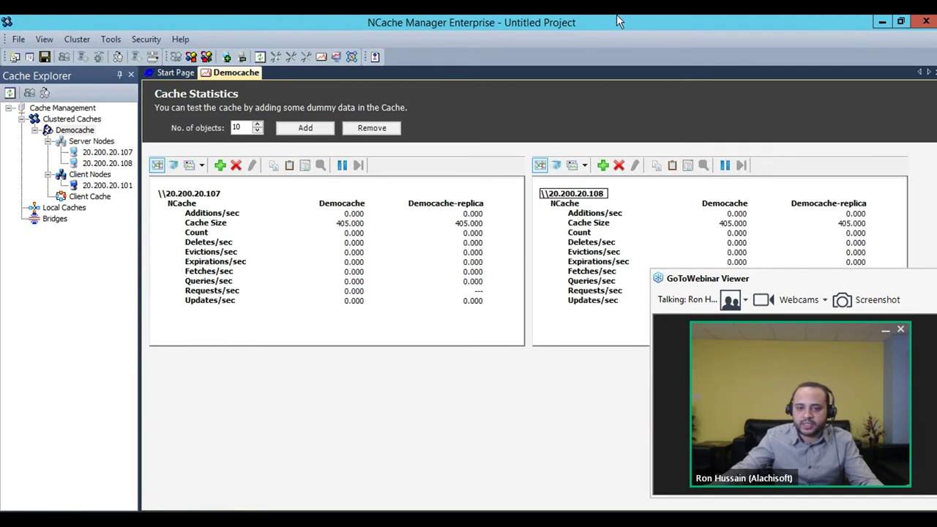
Switch to File Explorer and open client.ncconf from the NCache config folder in Notepad++.
key(alt+Tab)
key(alt+Tab)
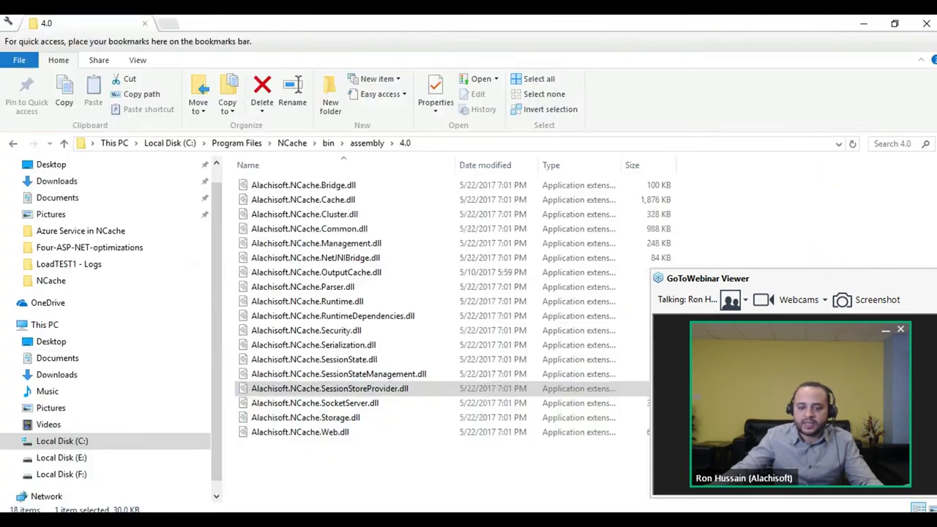
click(274, 143)
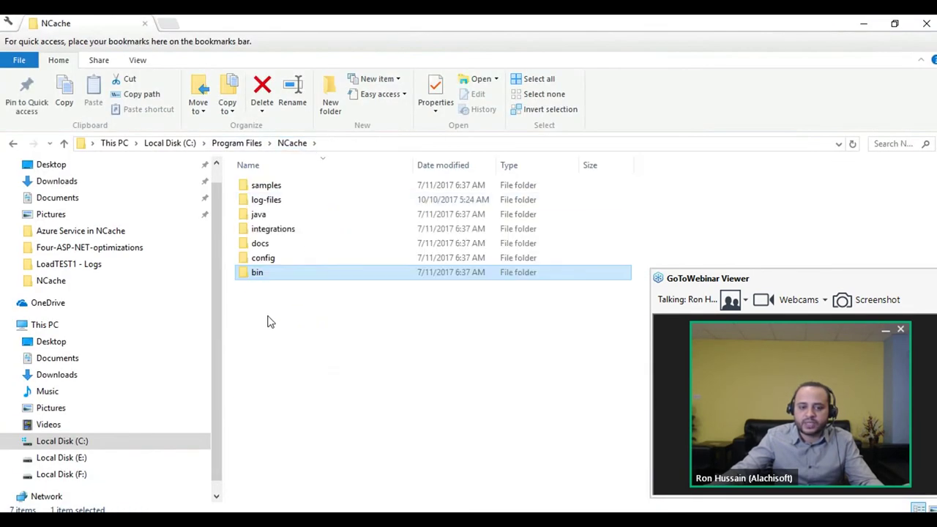
double_click(264, 258)
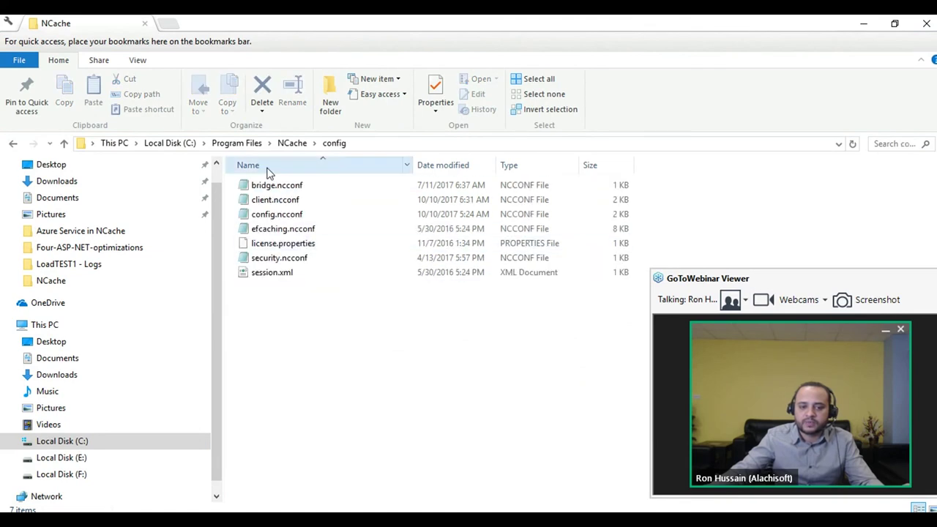
click(280, 200)
right_click(281, 200)
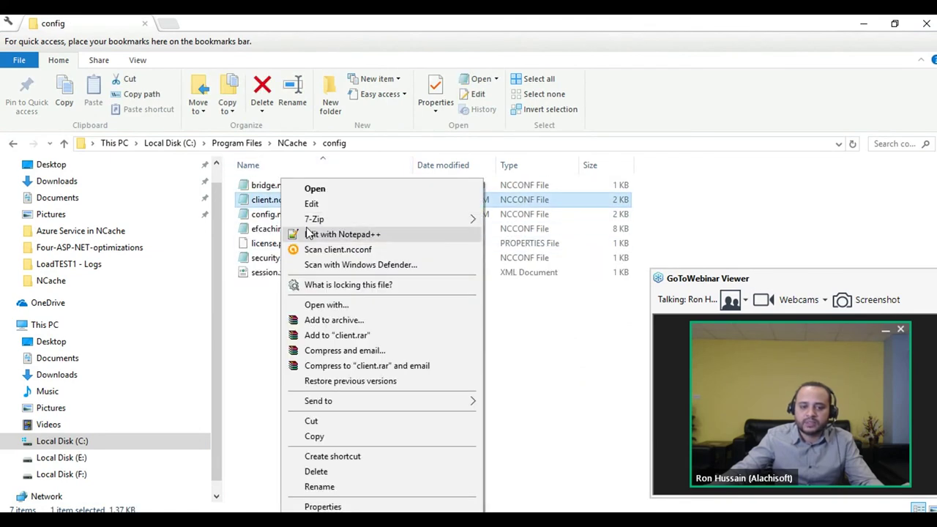
click(314, 234)
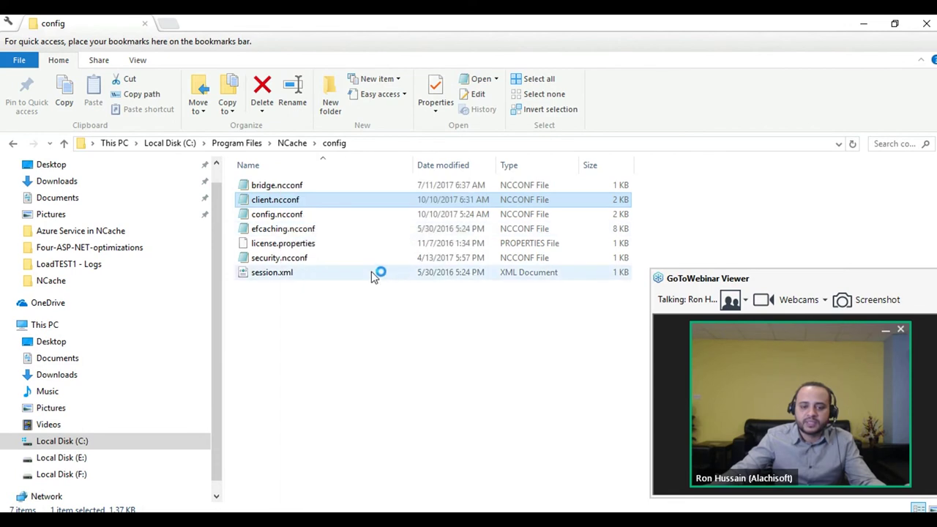
Apply XML syntax highlighting to client.ncconf and select the whole democache cache entry with its server lines.
click(173, 36)
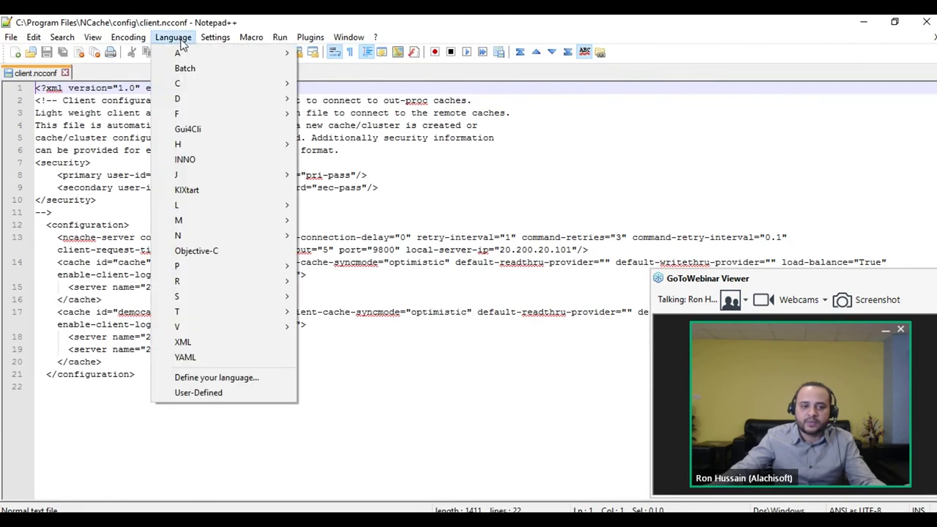
click(198, 341)
drag(56, 311, 168, 365)
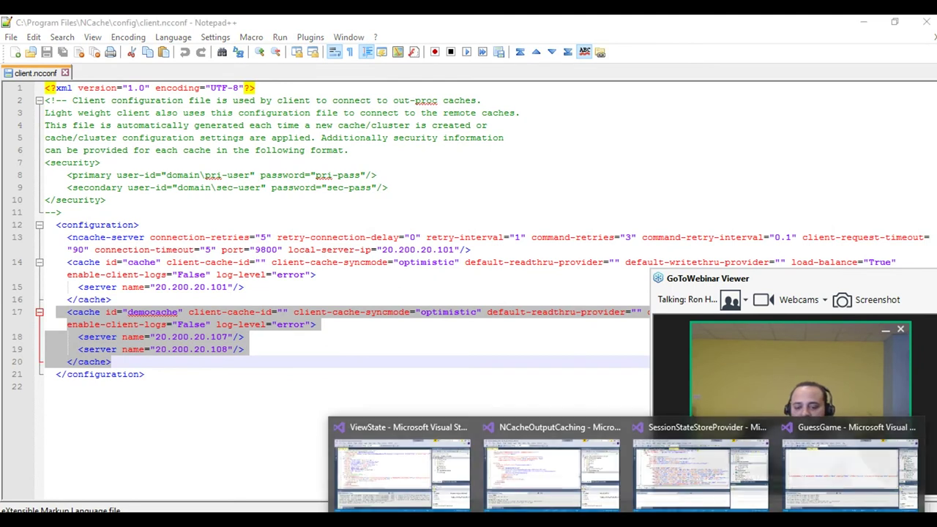
Switch back to the GuessGame solution in Visual Studio, run it in Google Chrome, and submit 21 as a guess.
click(855, 468)
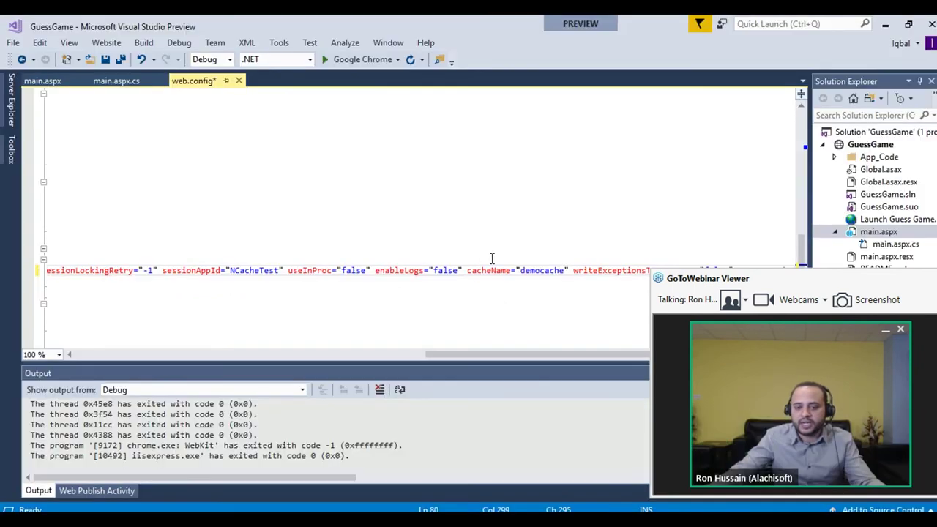
drag(542, 356, 191, 355)
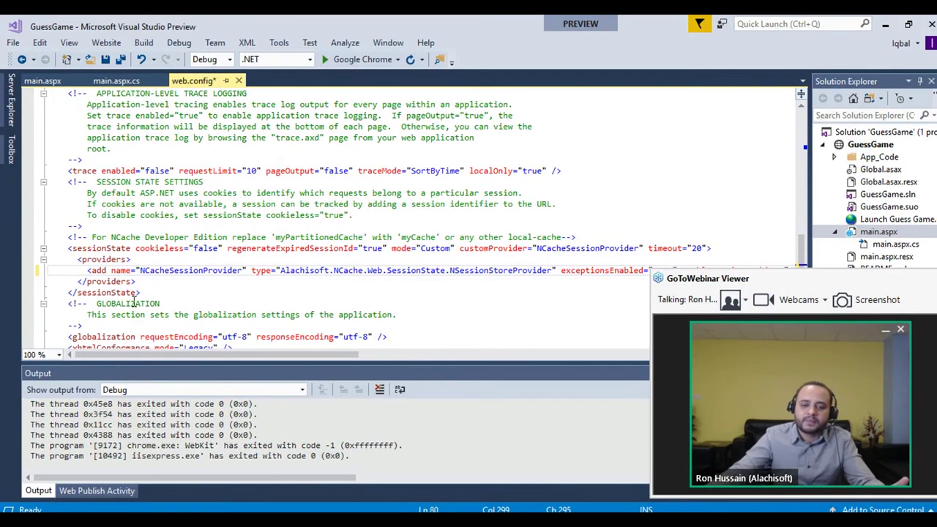
click(350, 60)
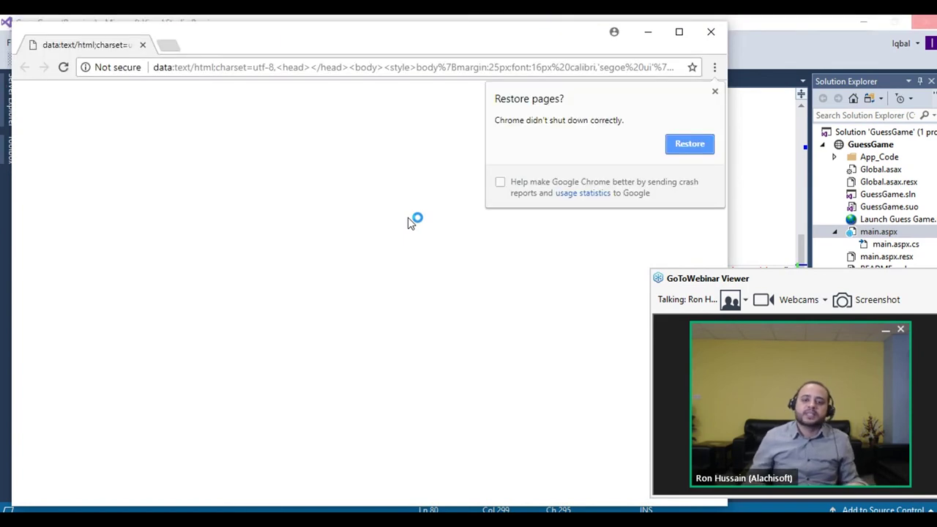
click(715, 91)
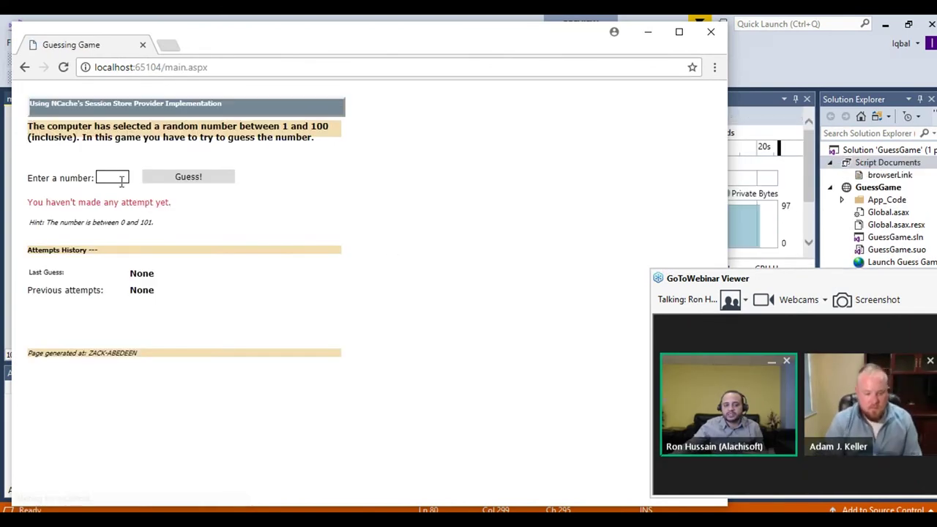
text(21)
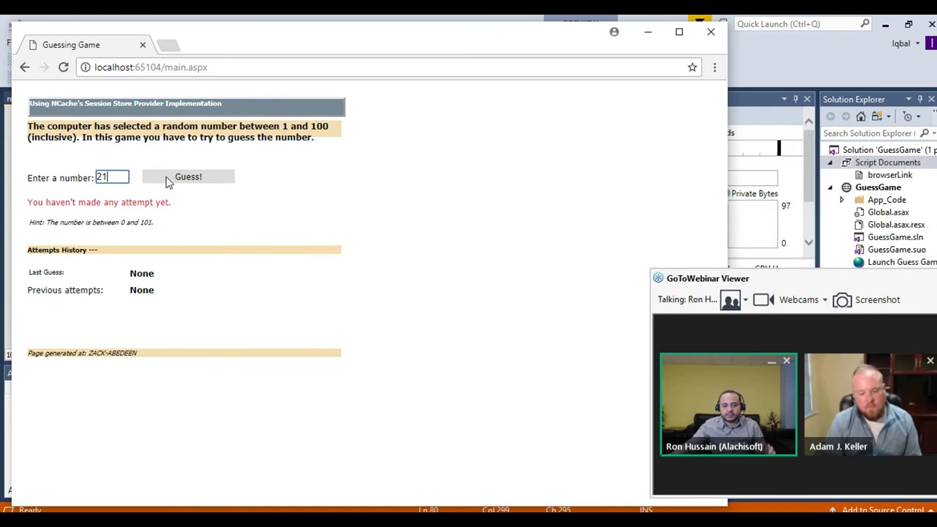
click(175, 180)
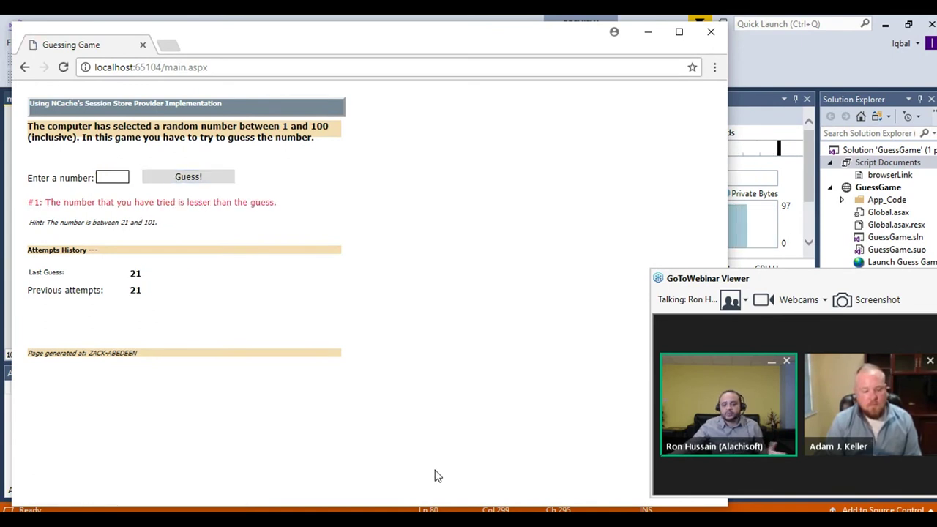
Switch to NCache Manager on the demo1 remote desktop and mark Democache's Count on 20.200.20.107 and its replica's Count on 20.200.20.108.
key(alt+Tab)
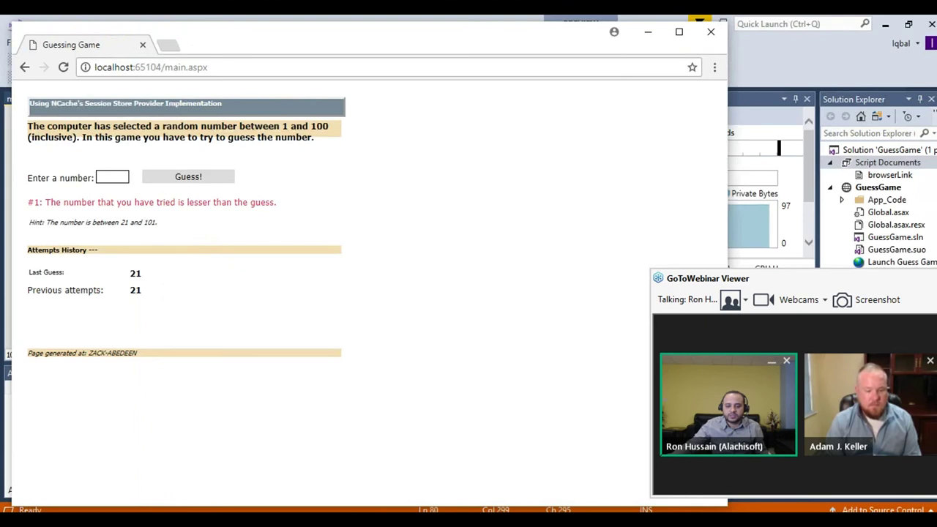
mouse_move(594, 516)
click(523, 461)
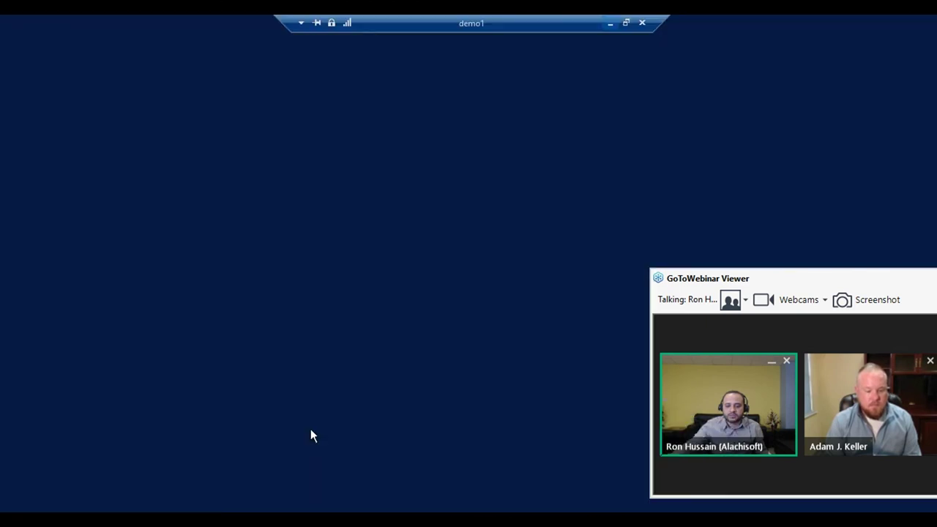
click(356, 233)
click(862, 232)
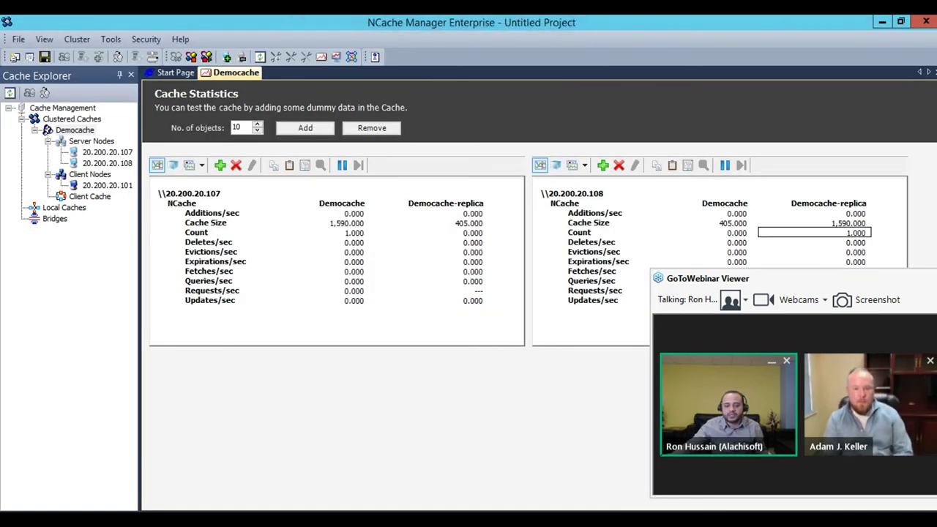
Open the command prompt on demo1 and list the cached session keys with dumpcachekeys.exe democache.
key(super)
text(cmd)
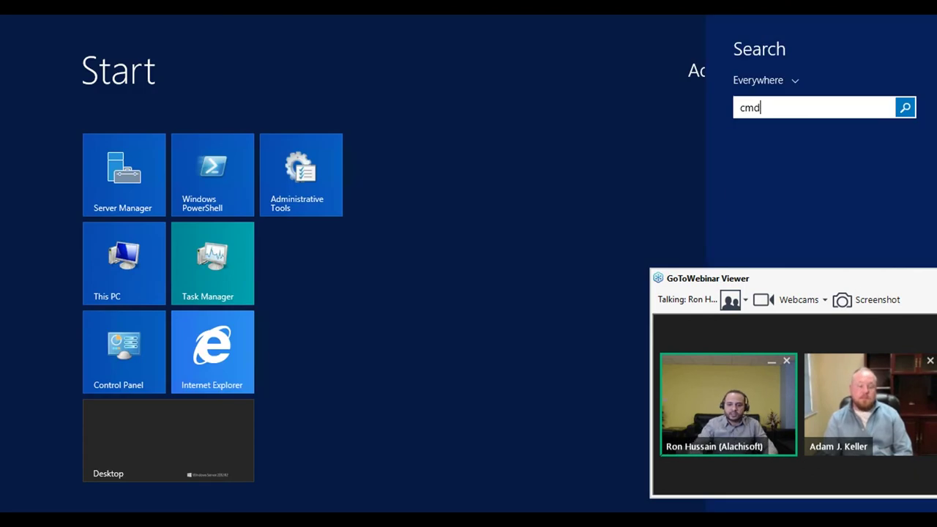
click(783, 199)
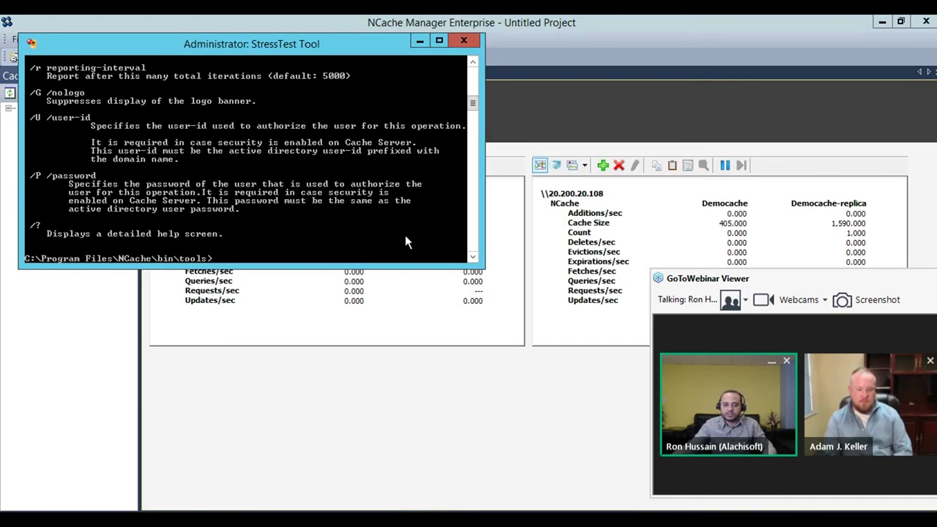
text(du)
key(Tab)
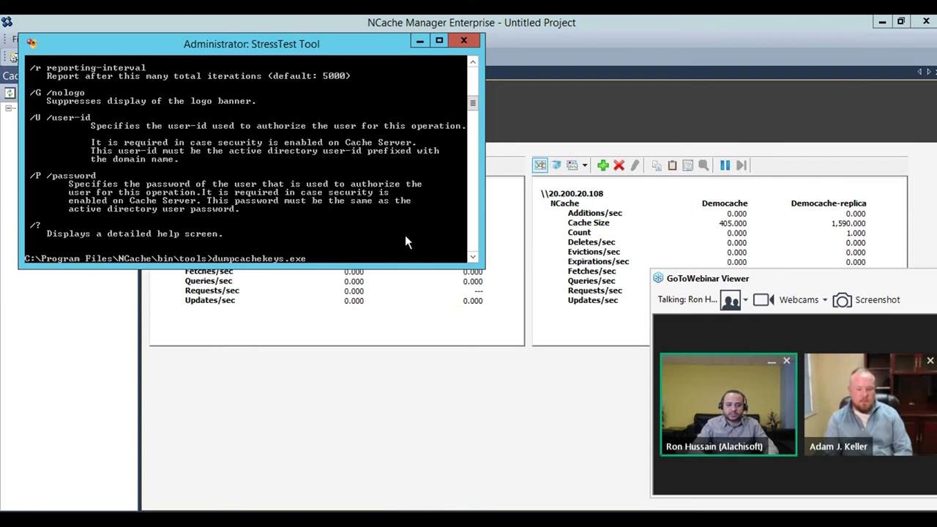
text(democache)
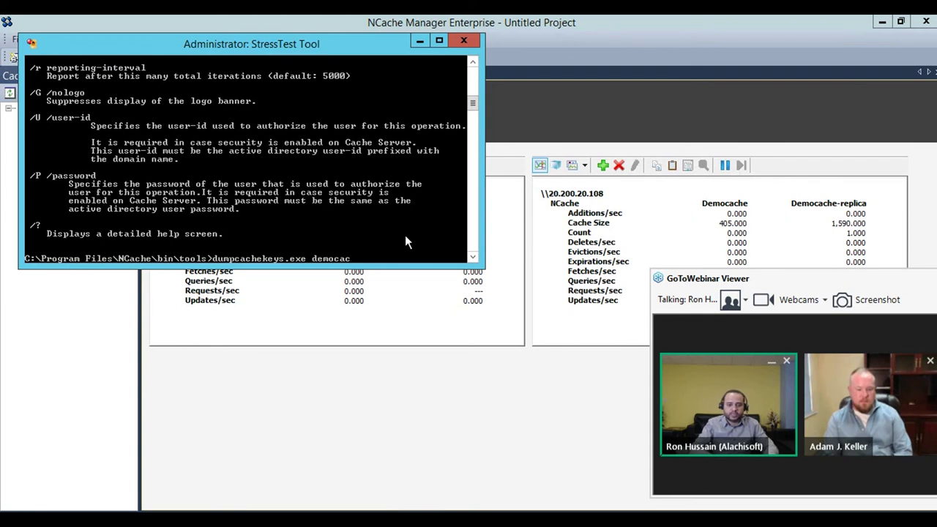
key(Return)
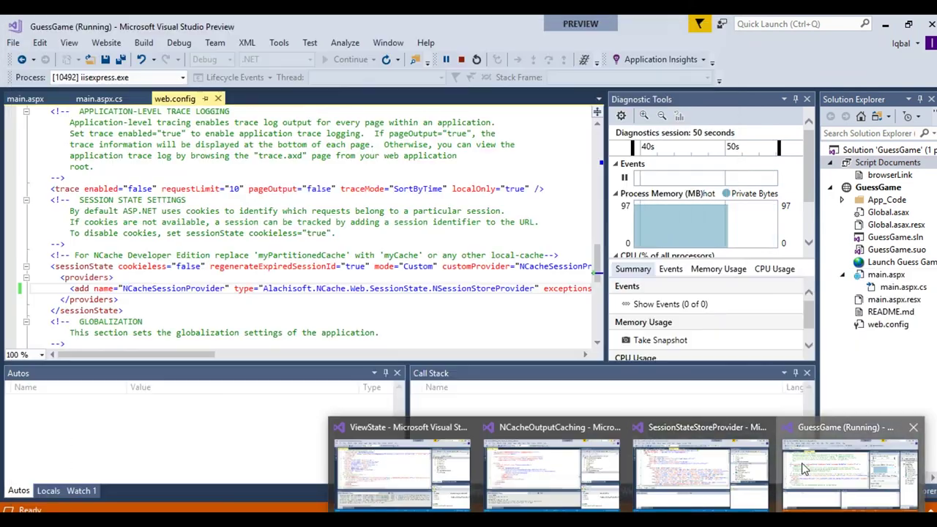
Return to GuessGame's web.config in Visual Studio and find the NCacheTest value of the provider's sessionAppId attribute.
click(867, 457)
drag(192, 356, 457, 353)
click(236, 288)
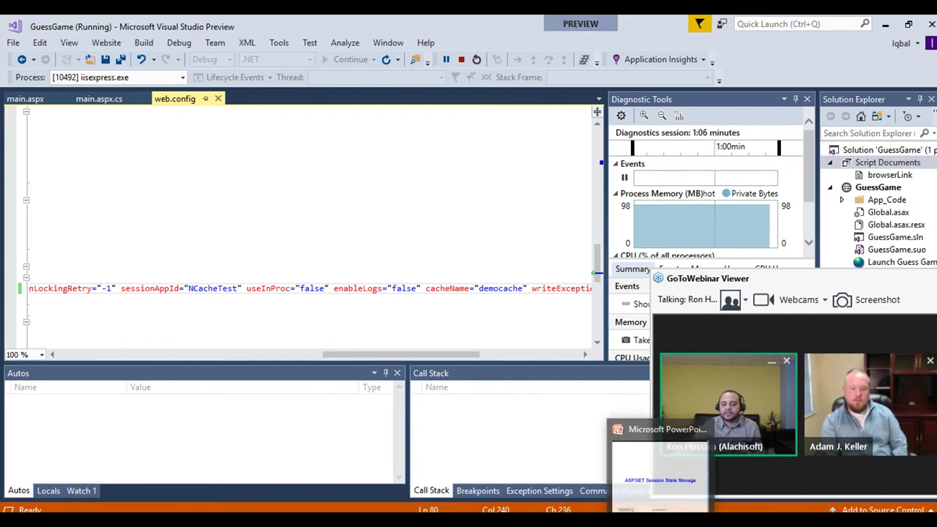
click(562, 489)
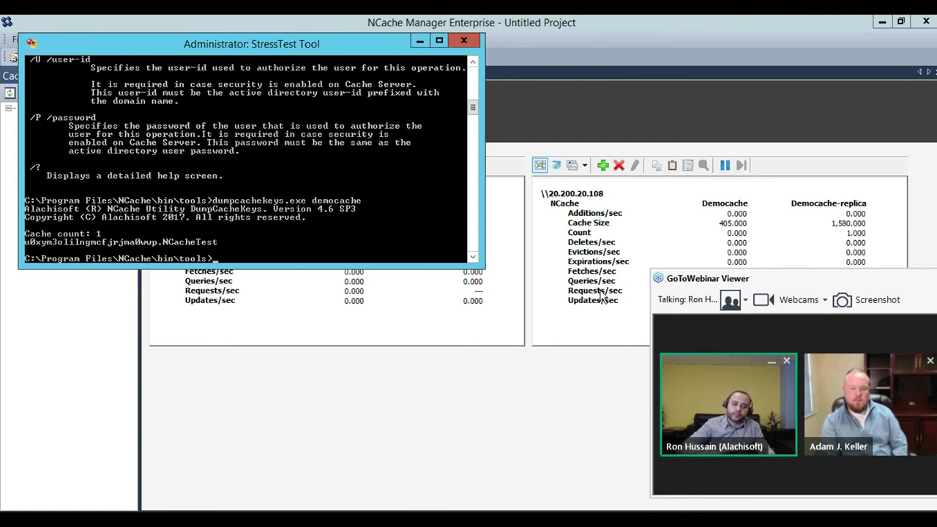
click(422, 433)
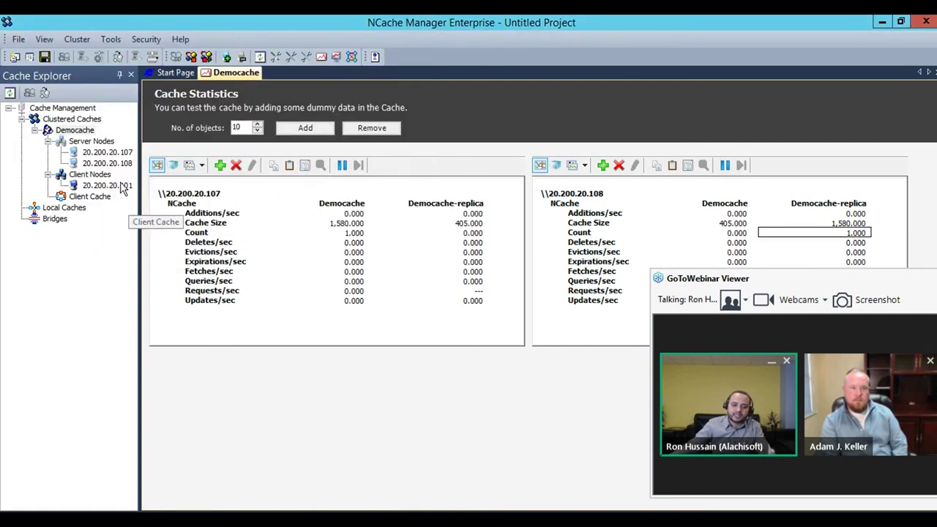
right_click(102, 142)
click(150, 152)
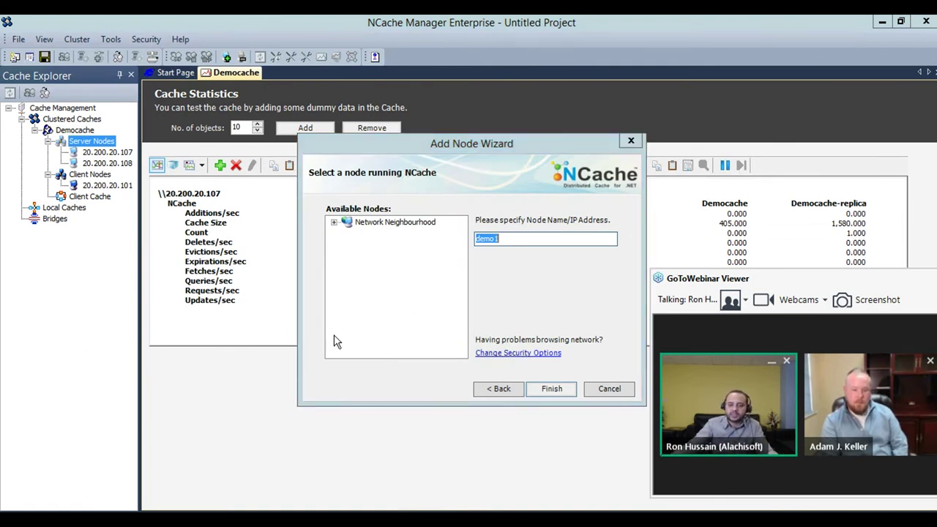
click(630, 140)
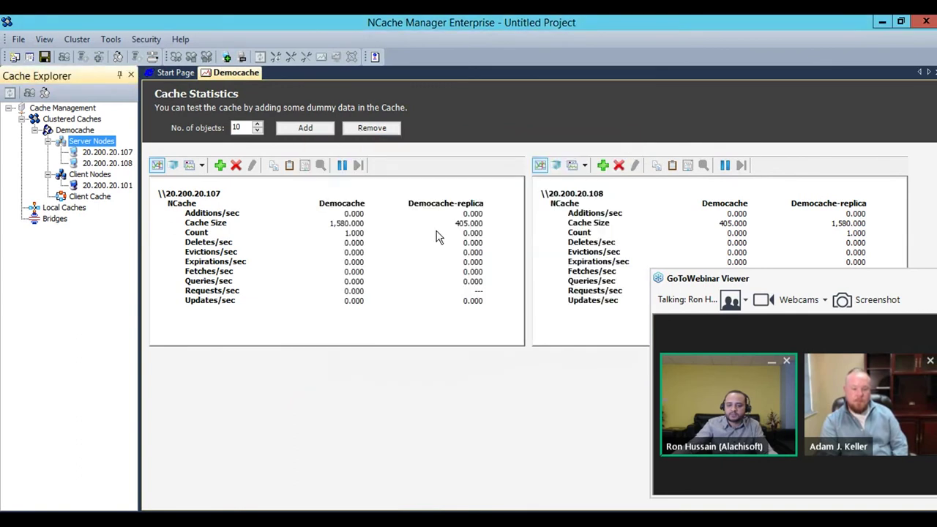
Compare the Count statistic of Democache on 20.200.20.107 with that of the replica on 20.200.20.108.
click(359, 234)
click(857, 234)
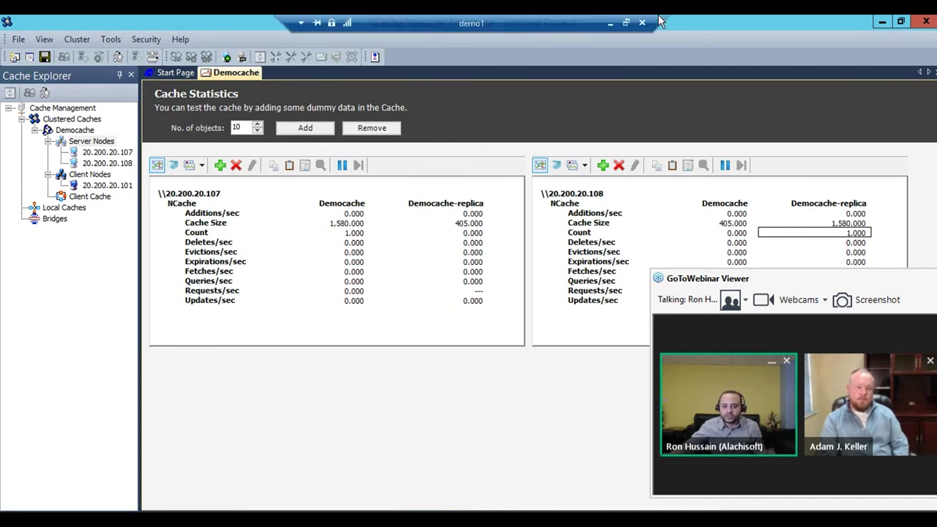
Leave the remote desktop, stop debugging GuessGame in Visual Studio, and show the start of the sessionState section in web.config.
click(607, 25)
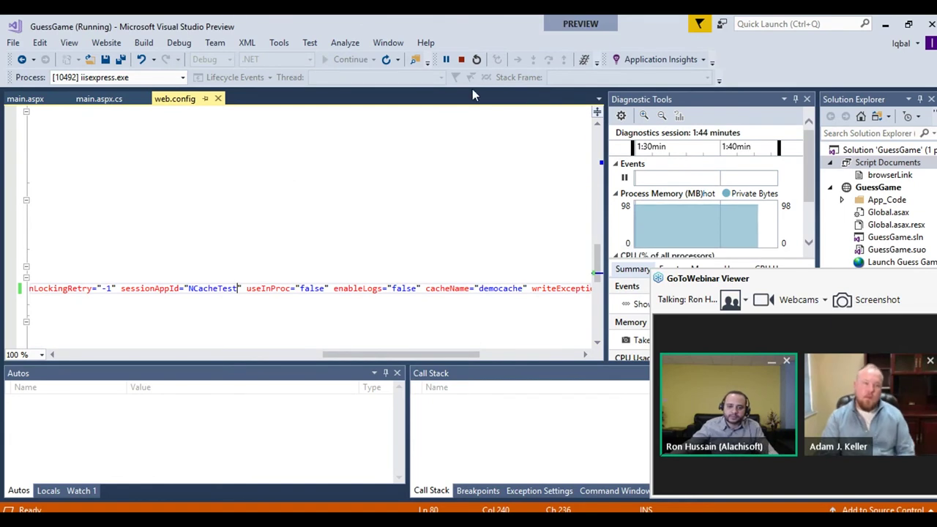
click(461, 59)
drag(457, 354, 155, 346)
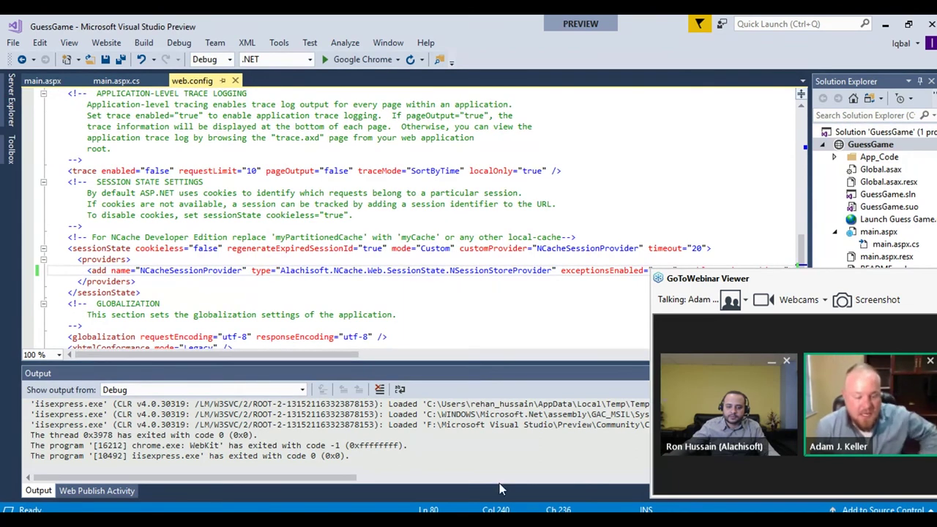
Close the local NCache Manager window without saving the changes to Untitled Project.
key(alt+Tab)
key(alt+Tab)
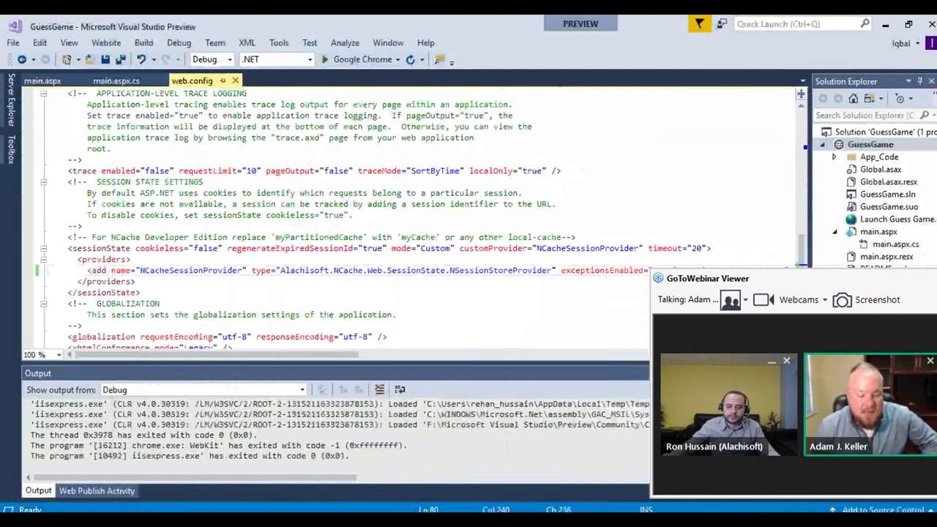
right_click(492, 507)
click(492, 506)
right_click(492, 506)
click(526, 499)
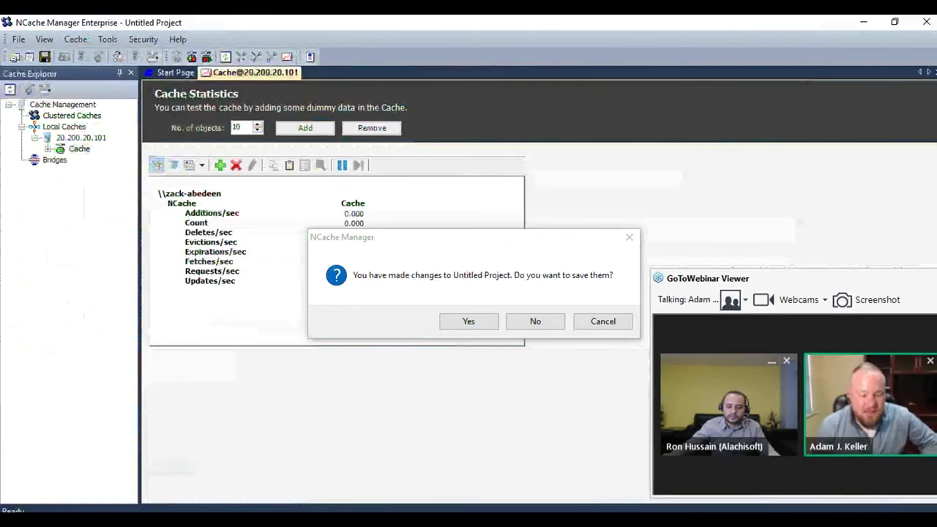
click(550, 323)
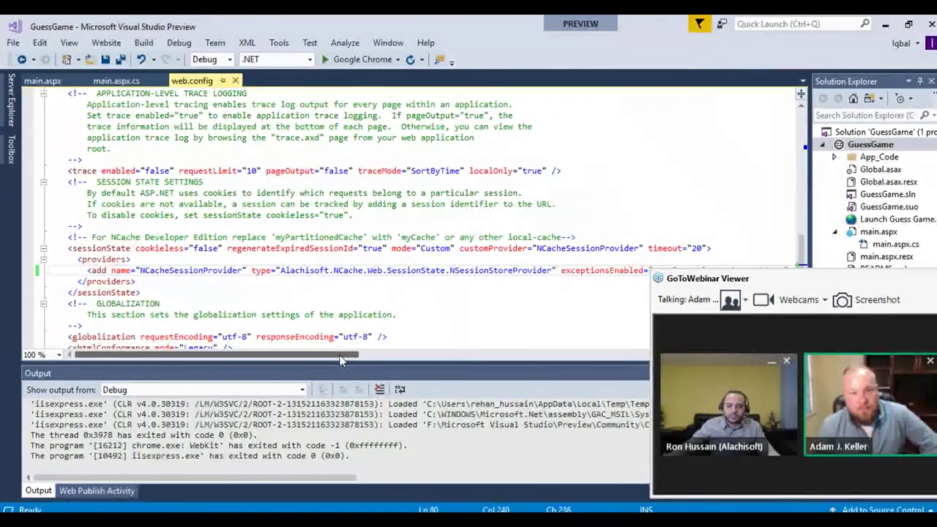
Review the session locking and sessionAppId attributes in web.config, and revisit the Democache statistics on demo1.
drag(341, 359, 552, 334)
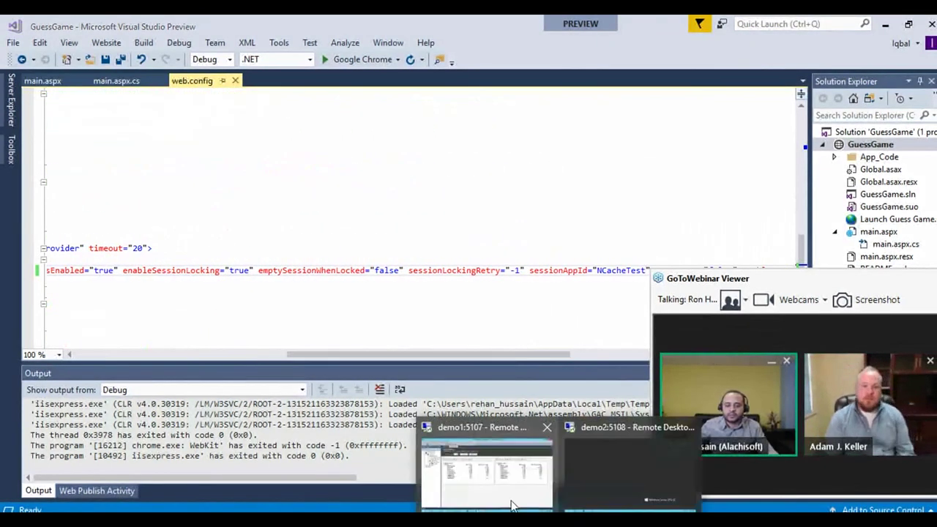
click(487, 472)
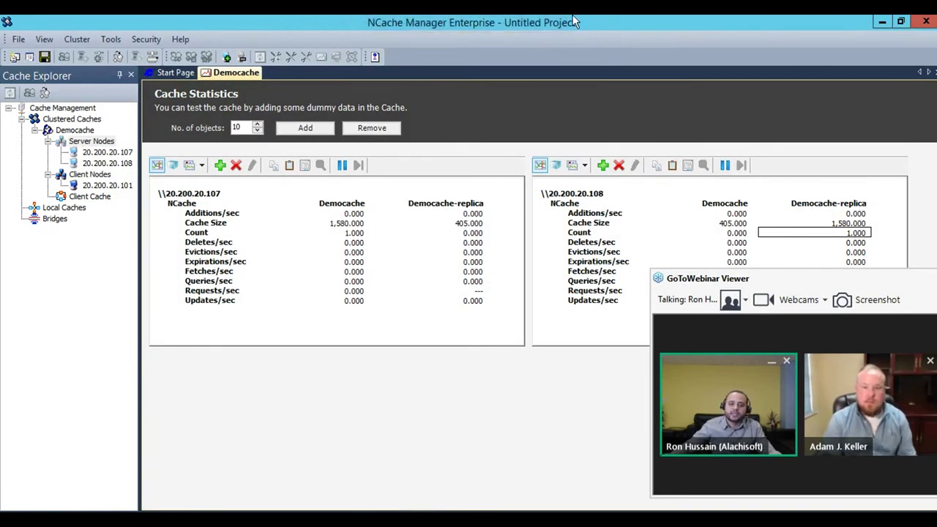
click(608, 25)
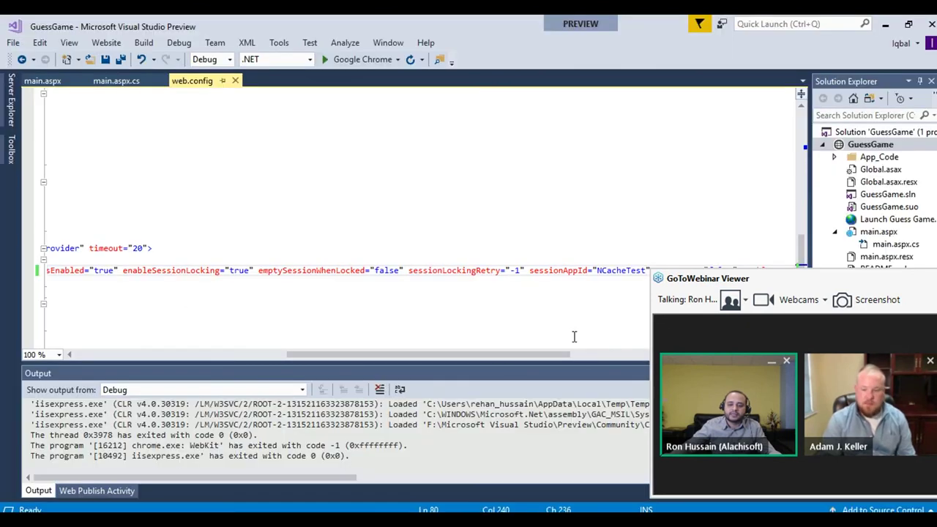
Examine the cacheName attribute of the session provider in web.config, and return to the start of the sessionState section.
scroll(583, 351, right, 10)
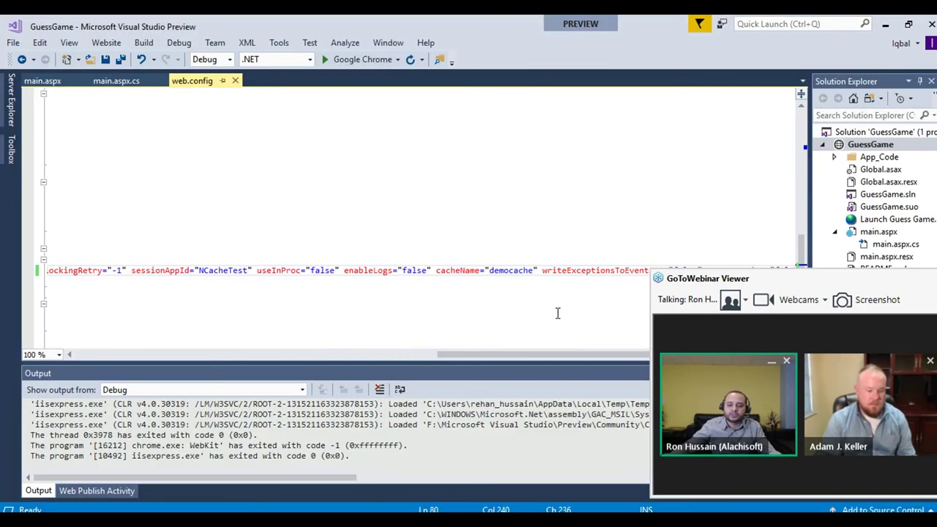
drag(484, 270, 526, 267)
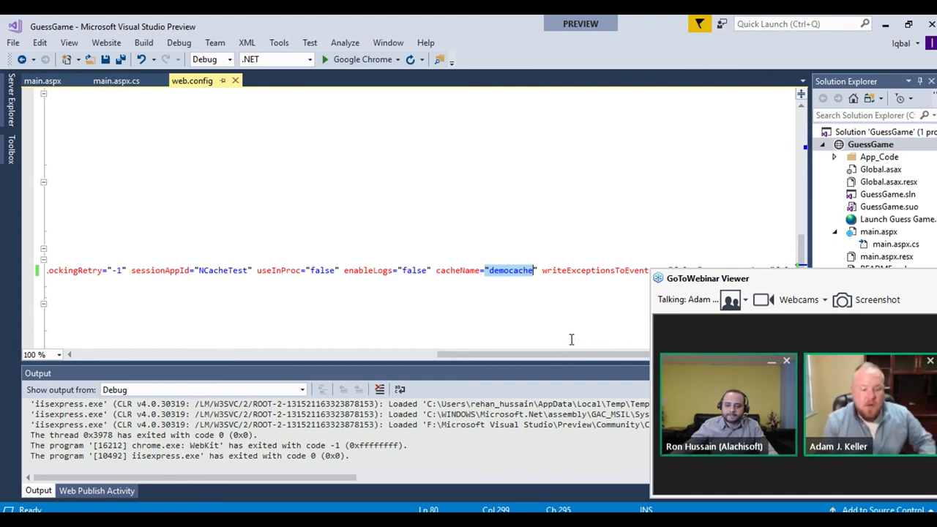
drag(564, 355, 193, 354)
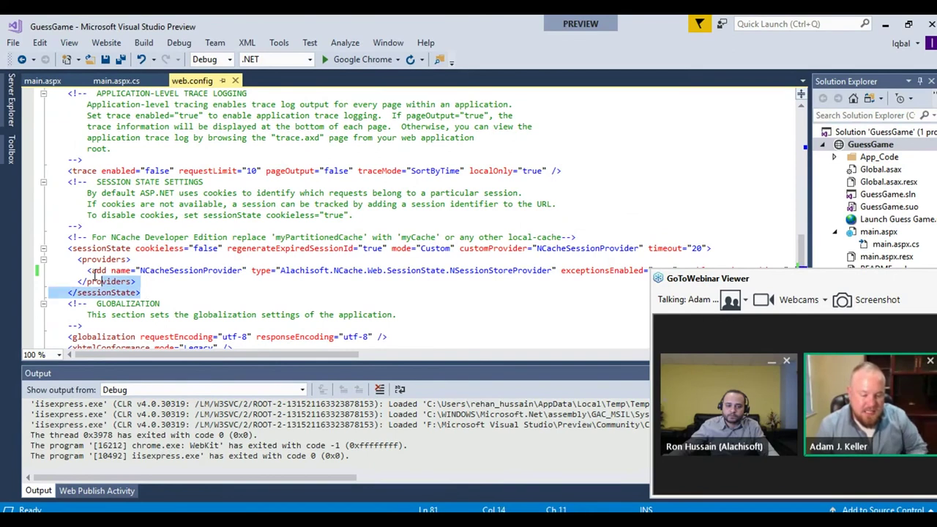
click(316, 303)
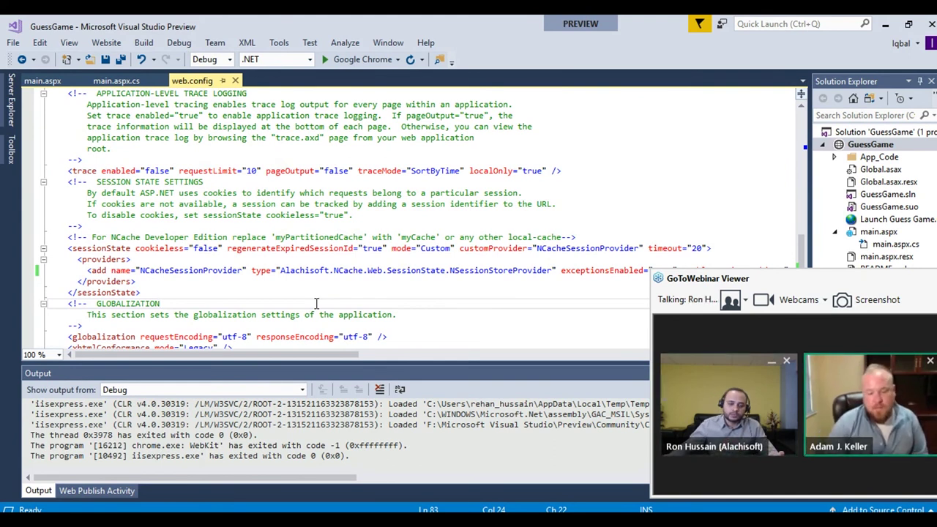
Run GuessGame with debugging in Google Chrome, switch to the demo1 remote desktop, and minimize the browser window covering it.
click(342, 60)
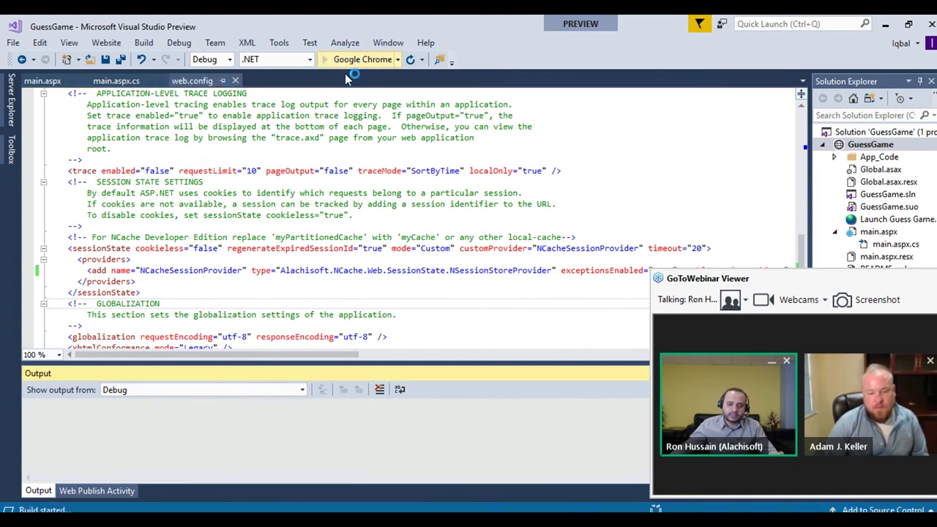
click(487, 461)
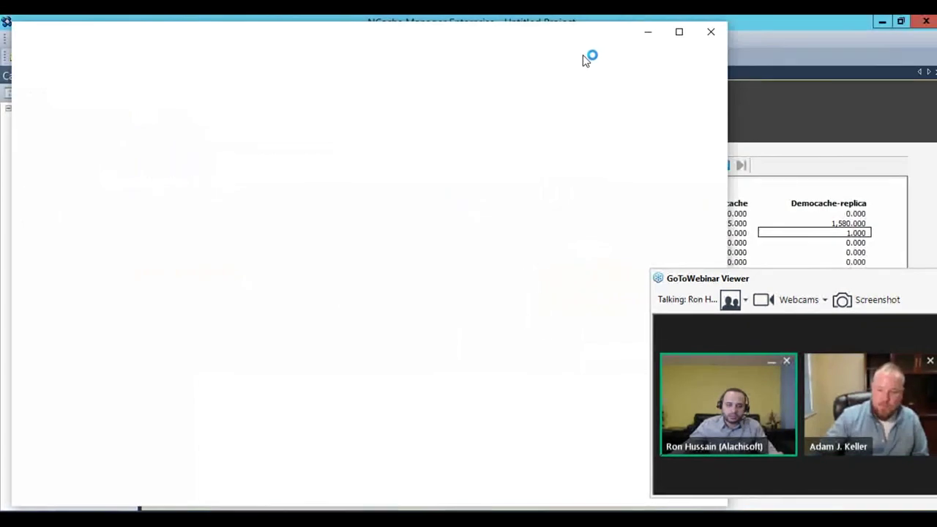
click(647, 32)
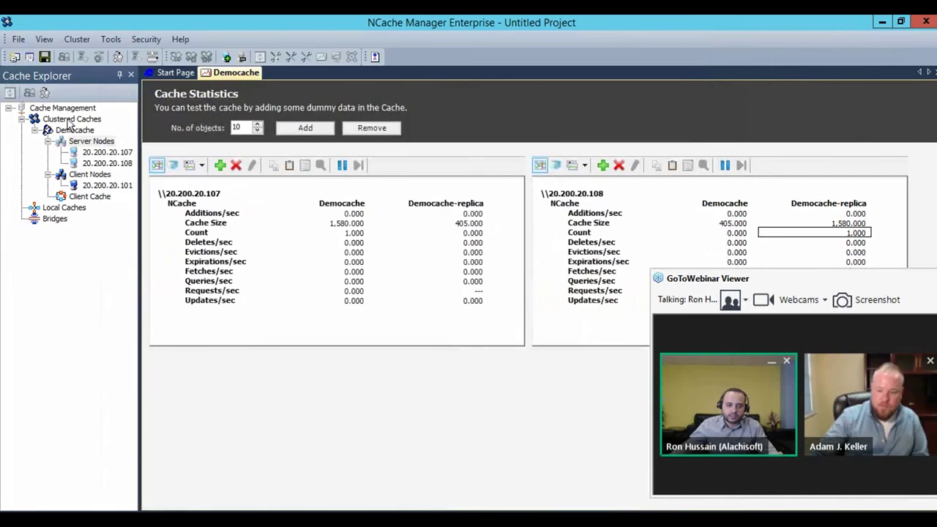
Clear the contents of the Democache clustered cache and confirm emptying it.
right_click(76, 131)
click(117, 302)
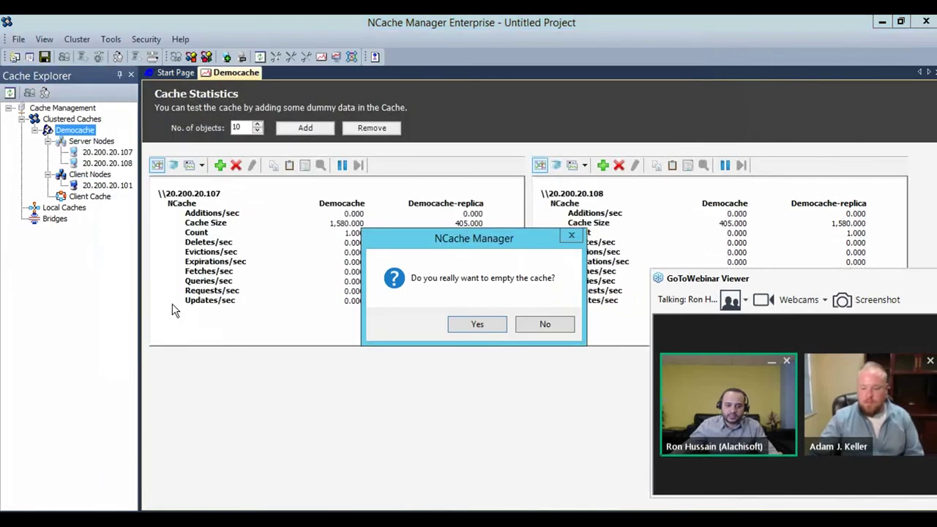
click(477, 324)
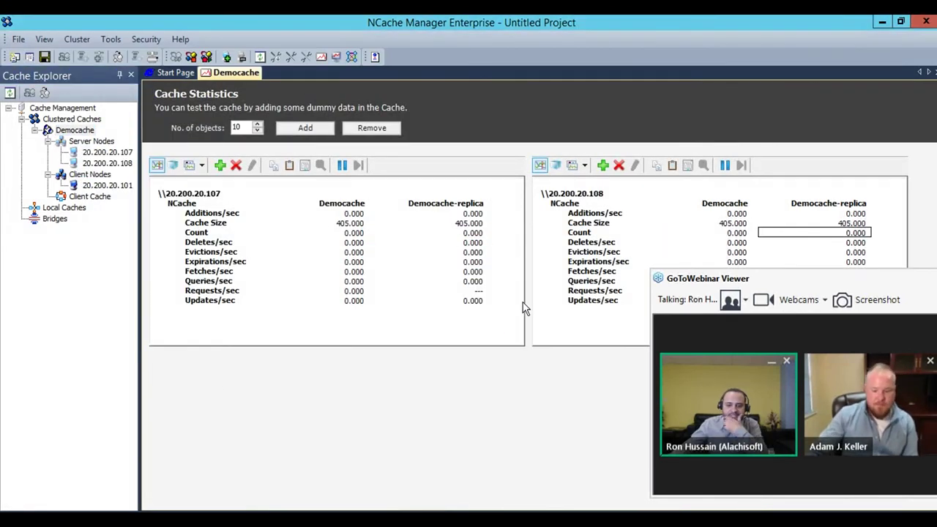
mouse_move(624, 26)
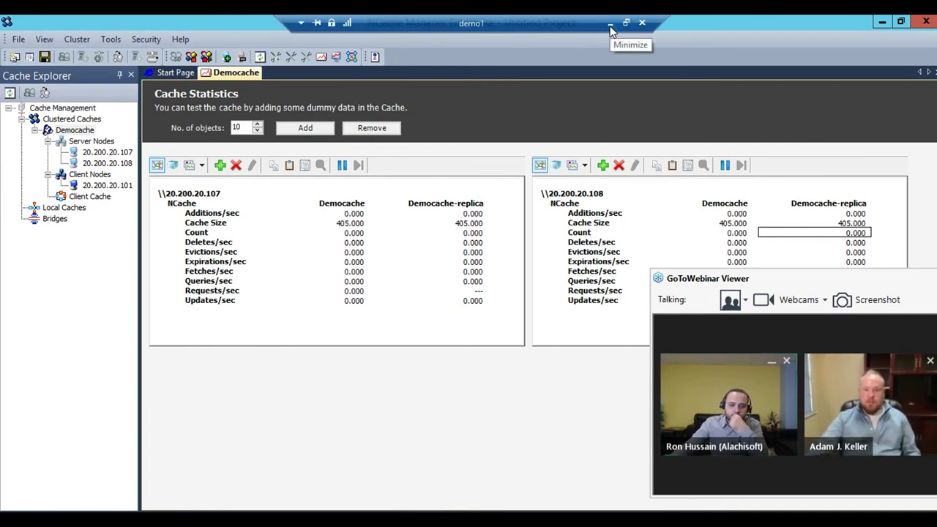
Leave the remote desktop, open the local StressTest Tool, and enter the command stresstesttool.exe democache at its prompt.
click(610, 27)
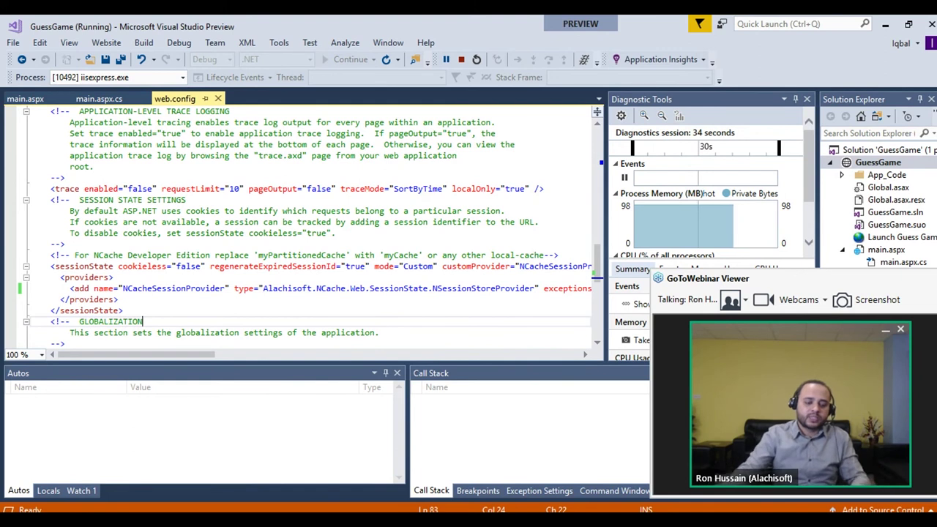
text(stres)
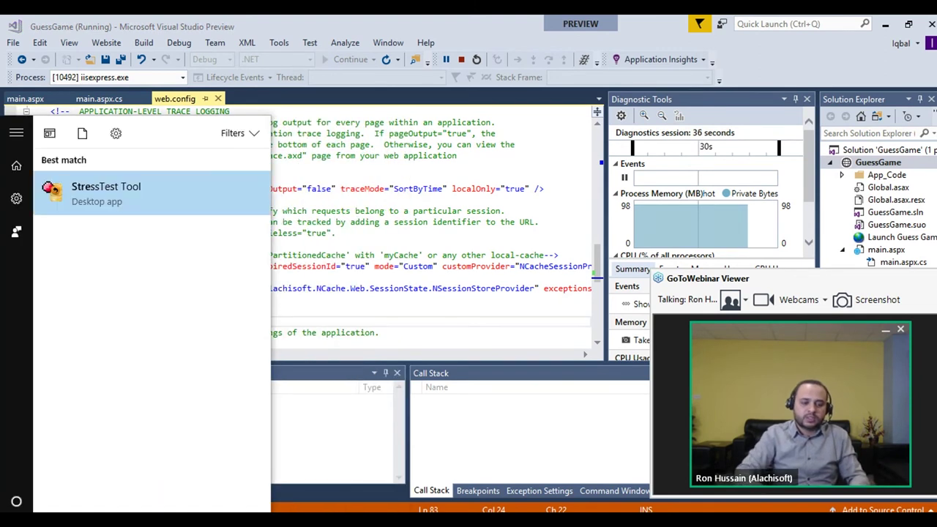
key(Return)
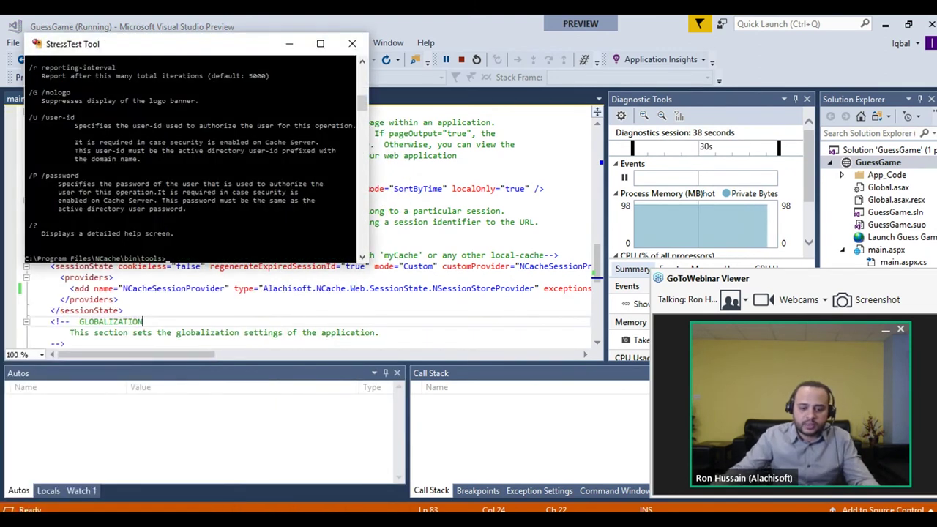
mouse_move(558, 521)
click(517, 497)
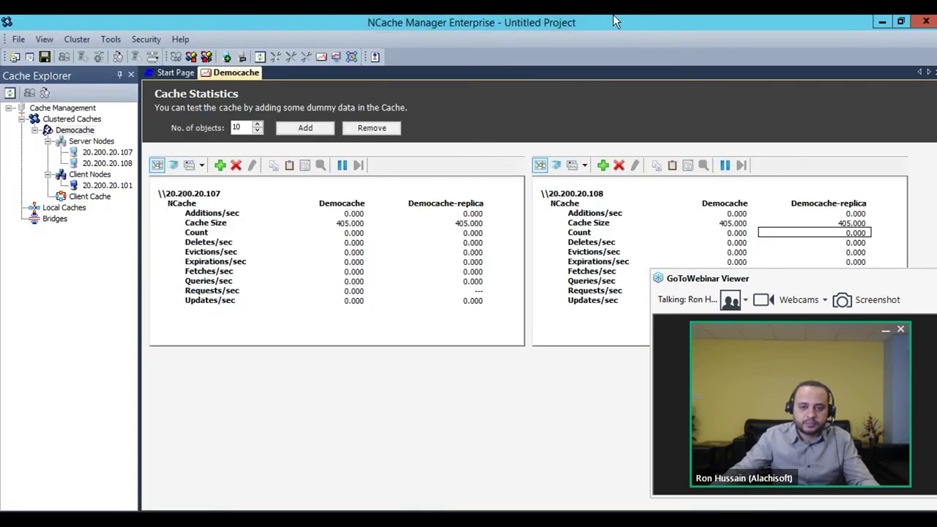
key(alt+Tab)
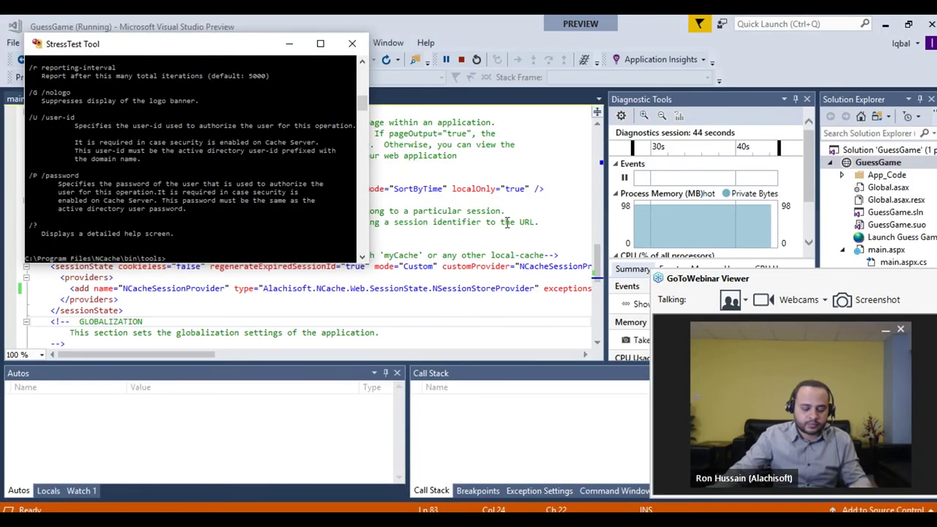
key(Tab)
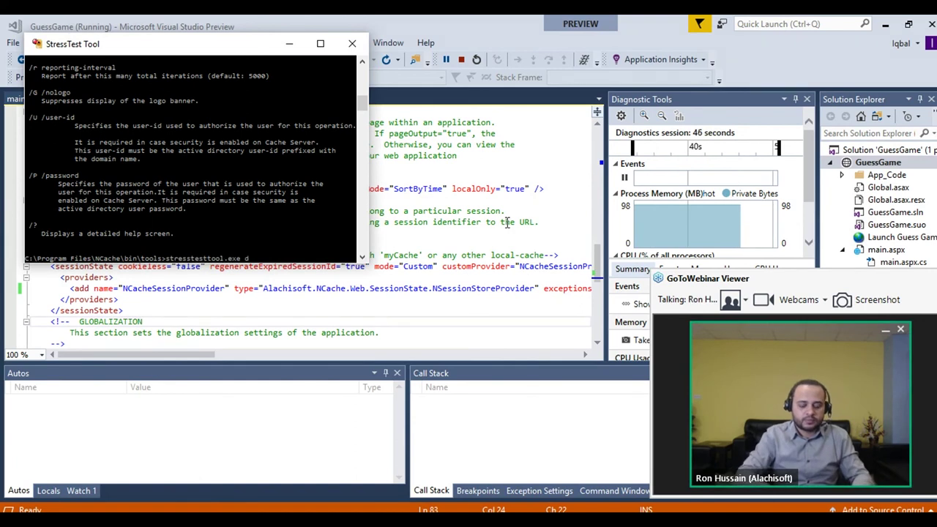
text(democache)
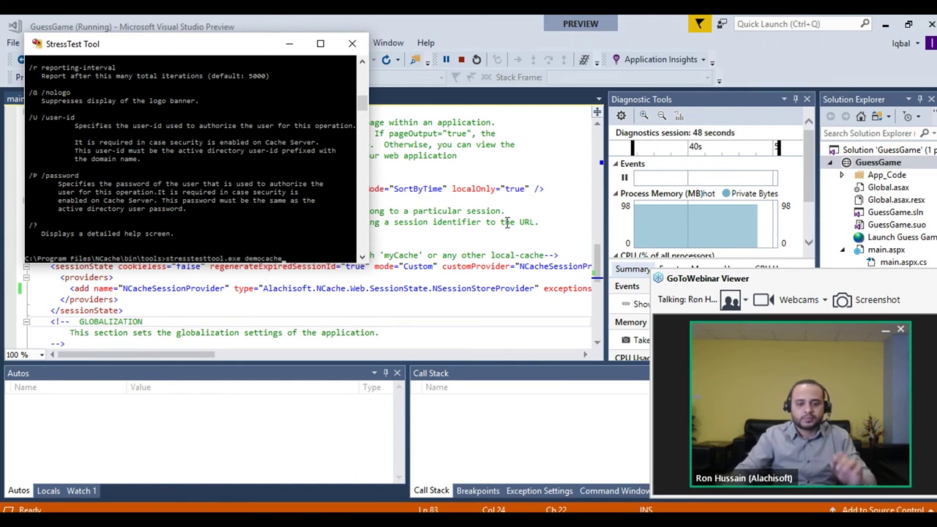
Open main.aspx of GuessGame in the browser, submit the guess 21, and dismiss the Restore pages notice.
key(alt+Tab)
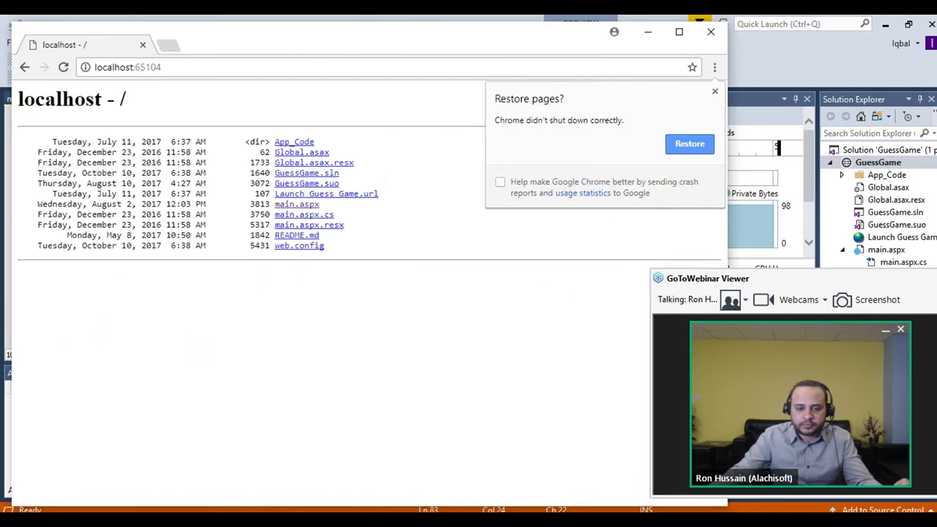
click(311, 205)
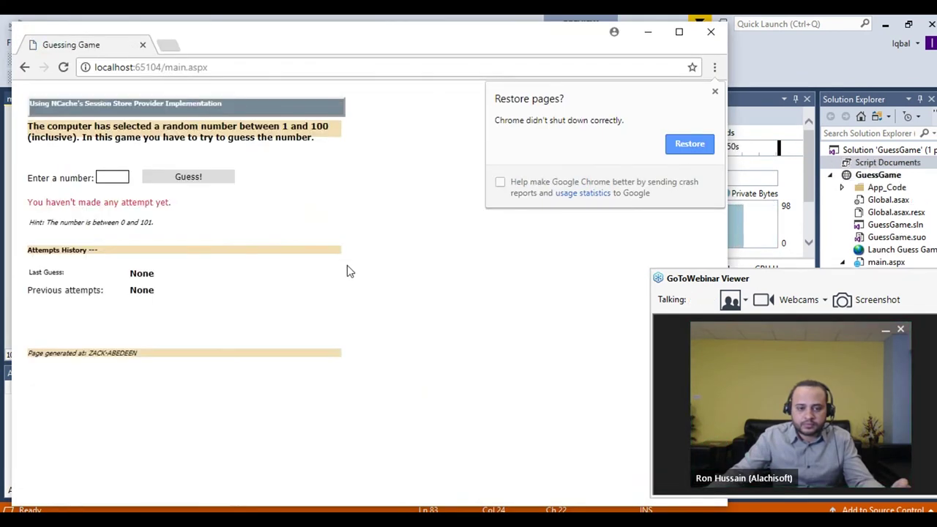
text(21)
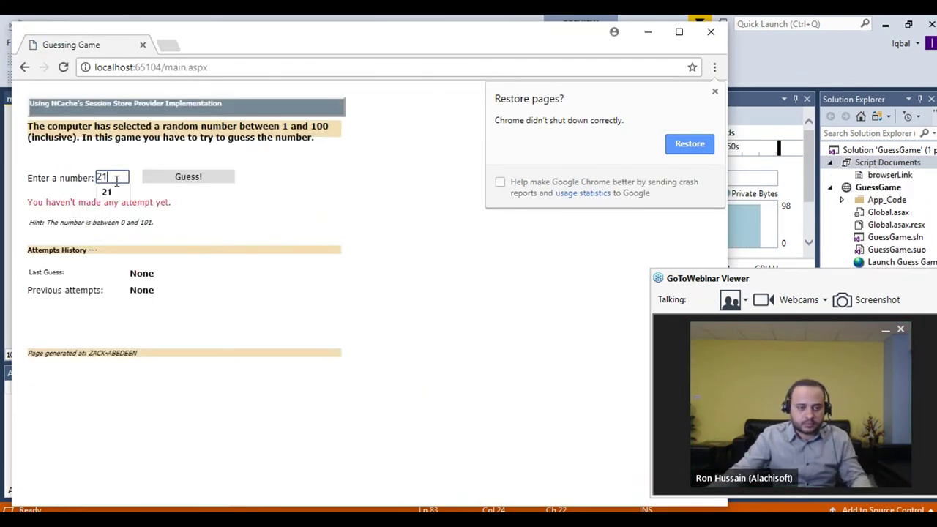
click(192, 179)
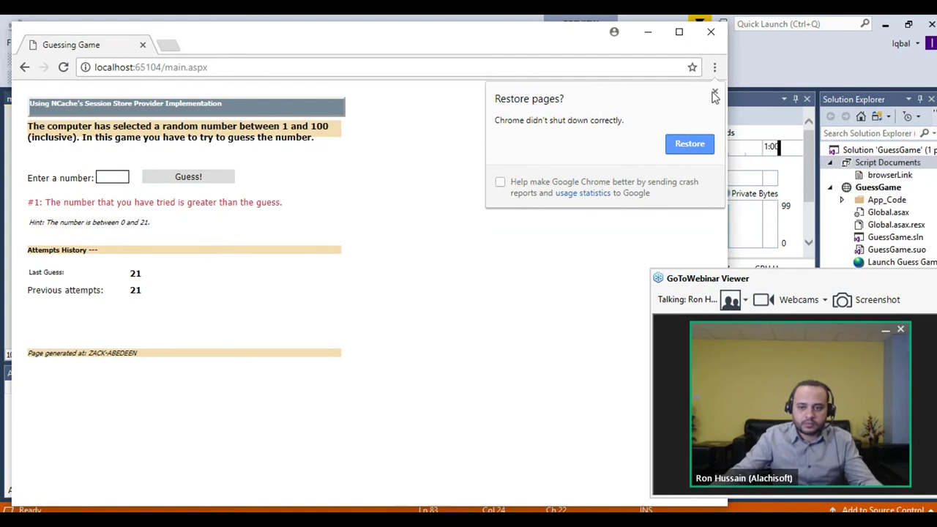
click(714, 91)
Switch to demo1 and check the Count statistic of Democache on 20.200.20.107 and of Democache-replica on 20.200.20.108.
mouse_move(487, 516)
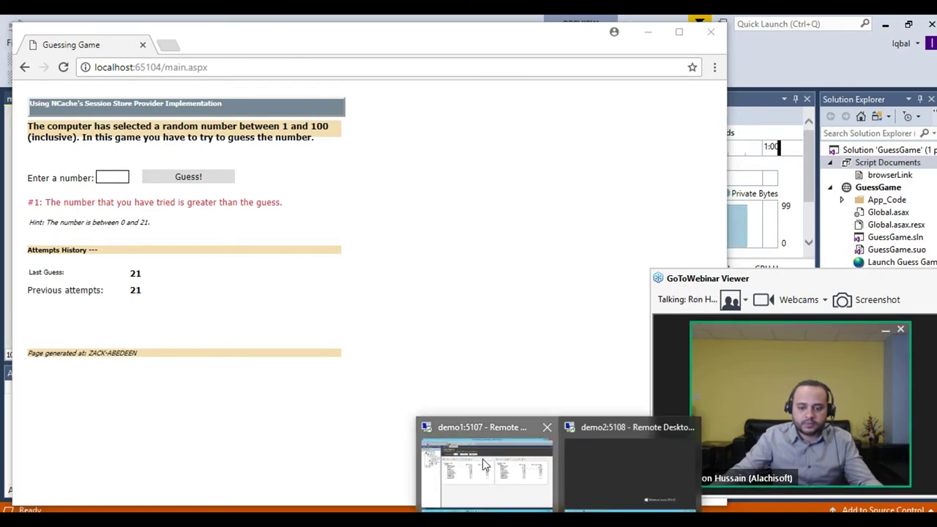
click(486, 468)
click(353, 234)
click(847, 234)
Gracefully stop the Democache server node 20.200.20.107 and check the Democache Count on 20.200.20.108.
right_click(111, 152)
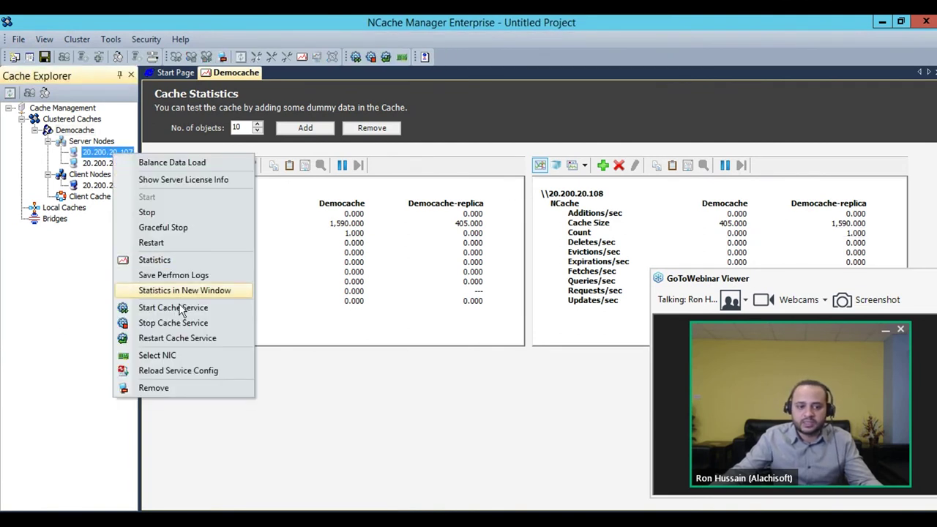
click(175, 228)
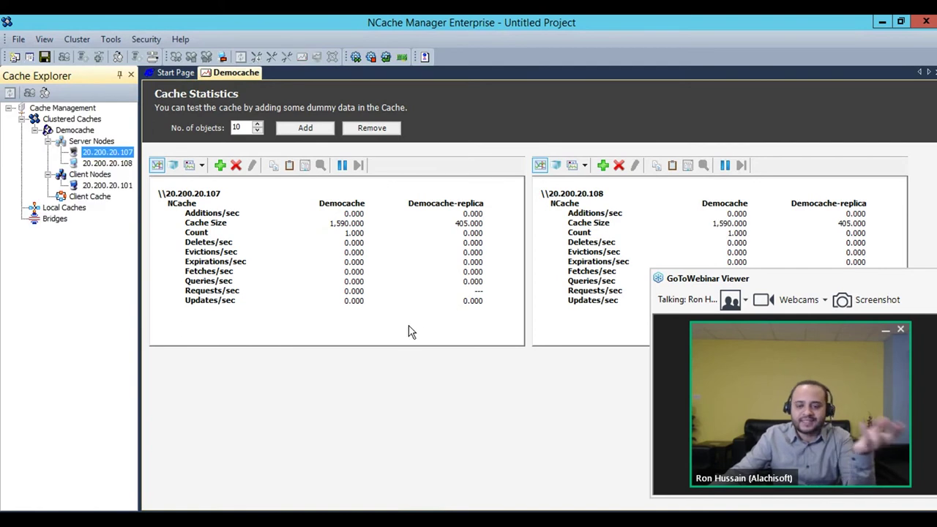
click(735, 235)
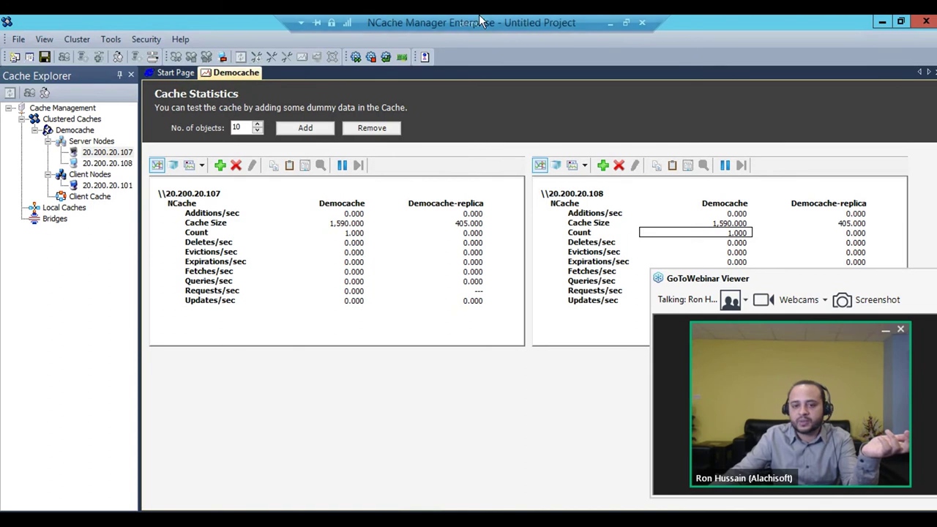
Return to the GuessGame page in the browser and submit the guess 21 twice.
click(610, 33)
click(112, 178)
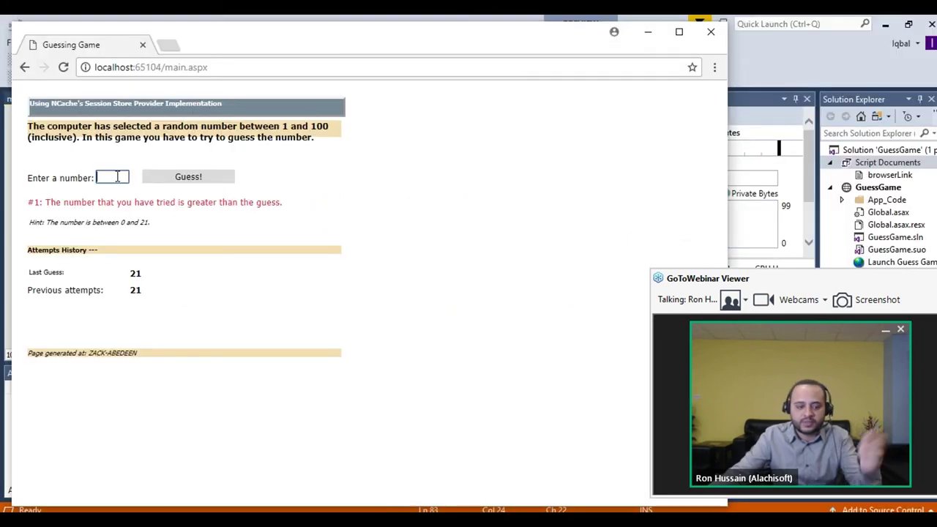
text(21)
click(173, 178)
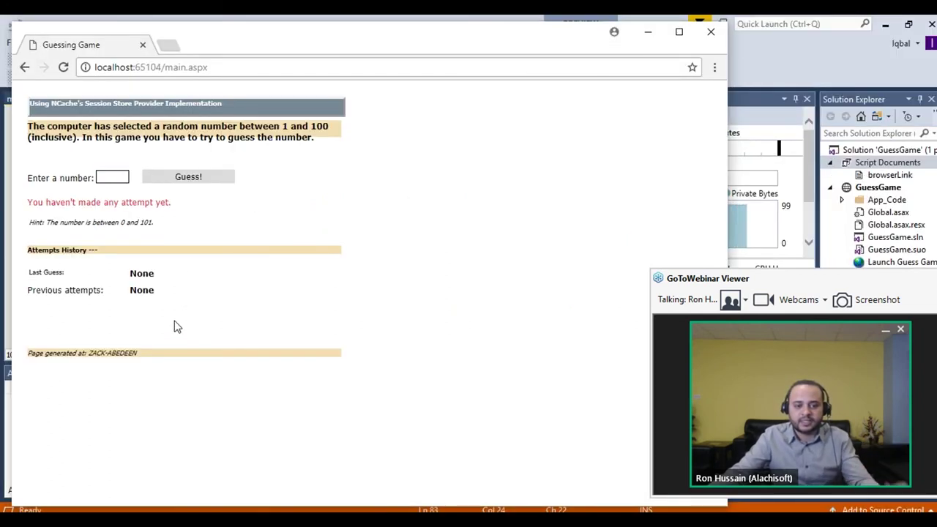
click(112, 177)
text(21)
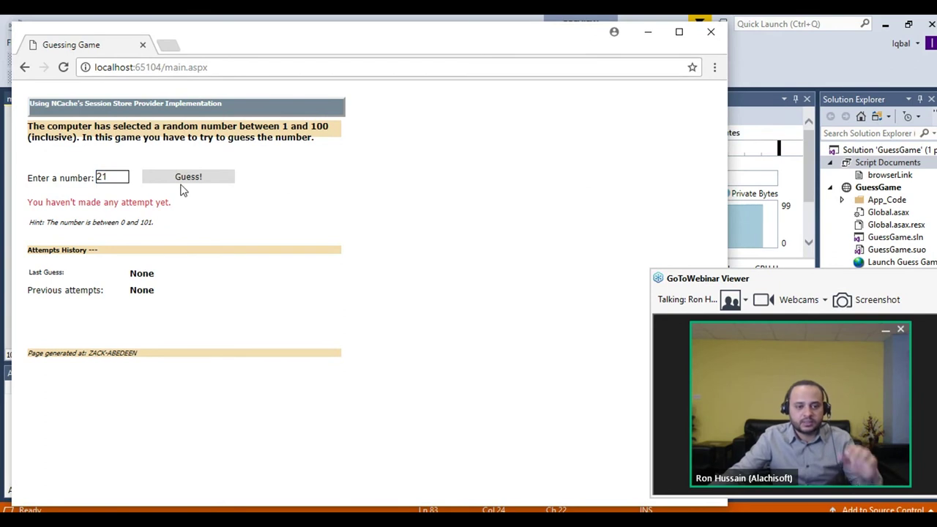
click(180, 177)
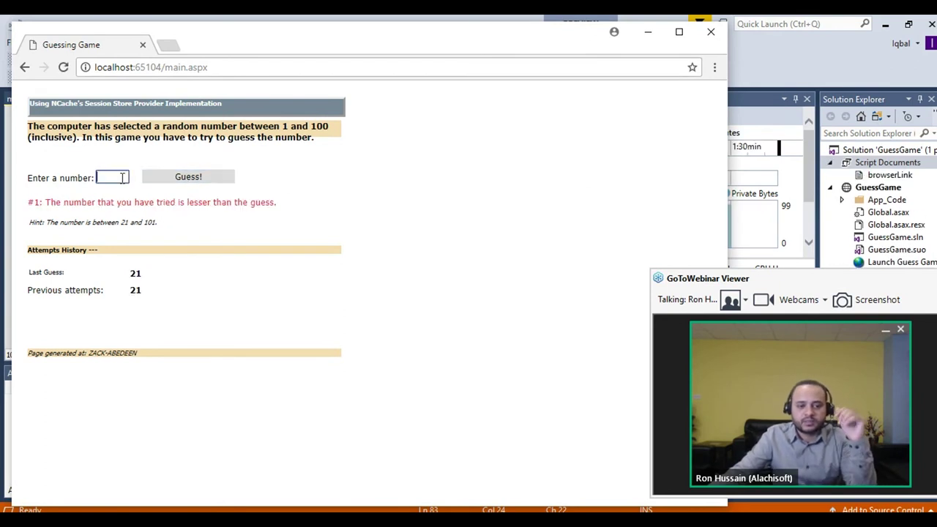
Submit the guess 32 and highlight the previous attempts in the Attempts History.
click(117, 177)
text(32)
click(198, 180)
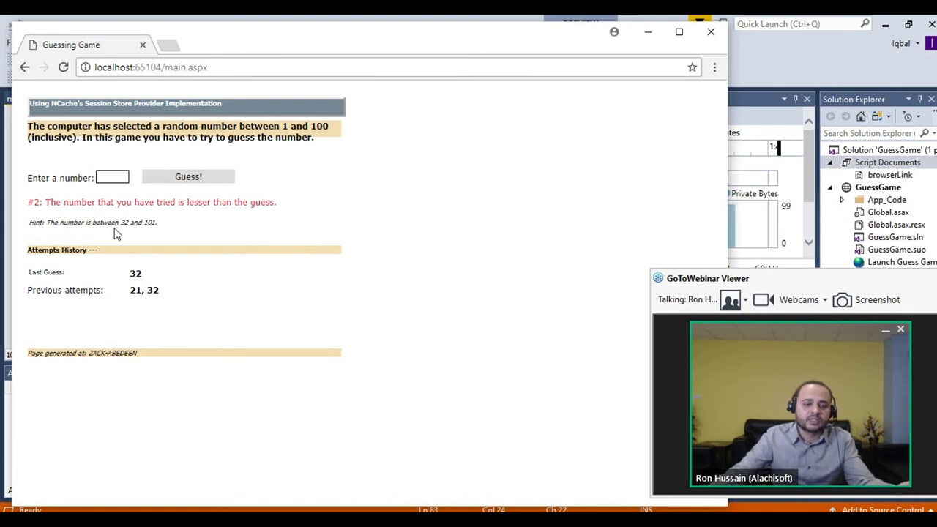
drag(131, 268, 163, 297)
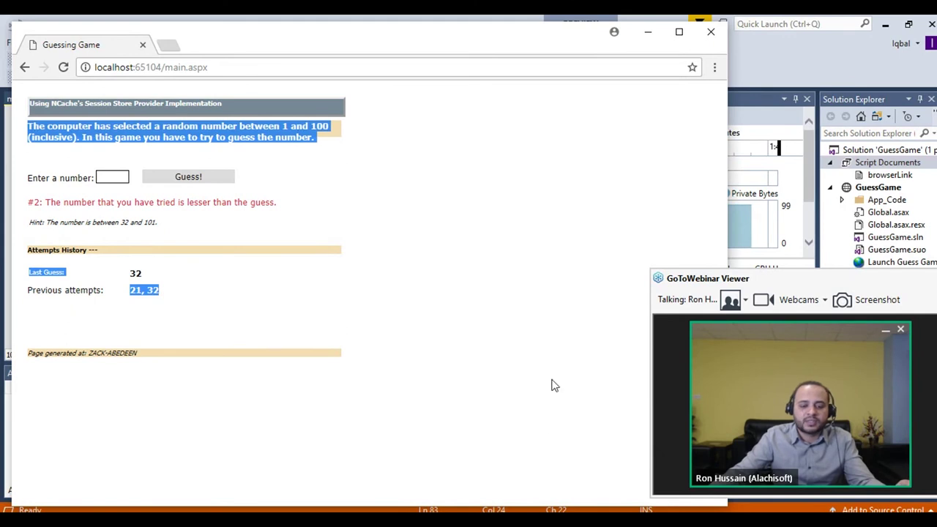
Switch to demo1 and rerun dumpcachekeys.exe democache in the StressTest Tool console to list the cached session keys.
mouse_move(559, 519)
click(507, 486)
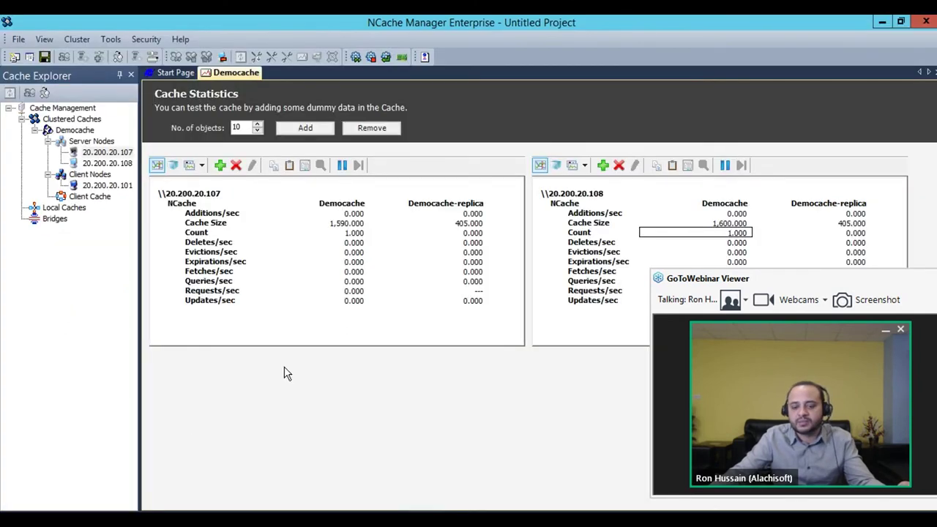
key(alt+Tab)
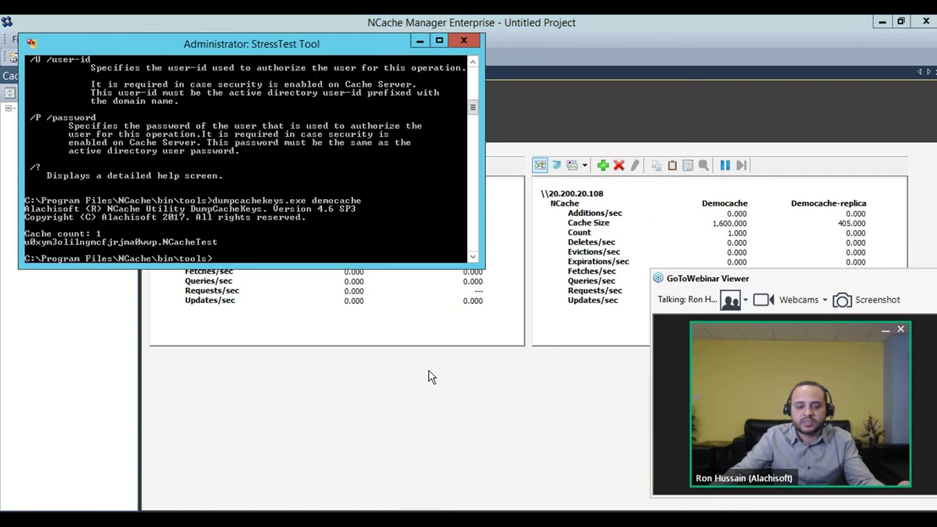
key(Up)
key(Return)
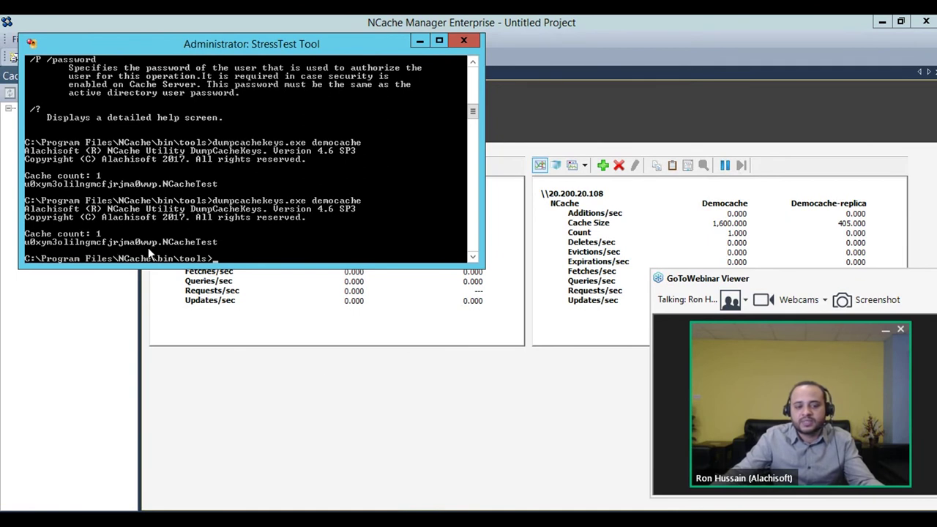
Start the Democache server node 20.200.20.107 in NCache Manager and check the Count of Democache there and of its replica on 20.200.20.108.
click(402, 445)
right_click(93, 154)
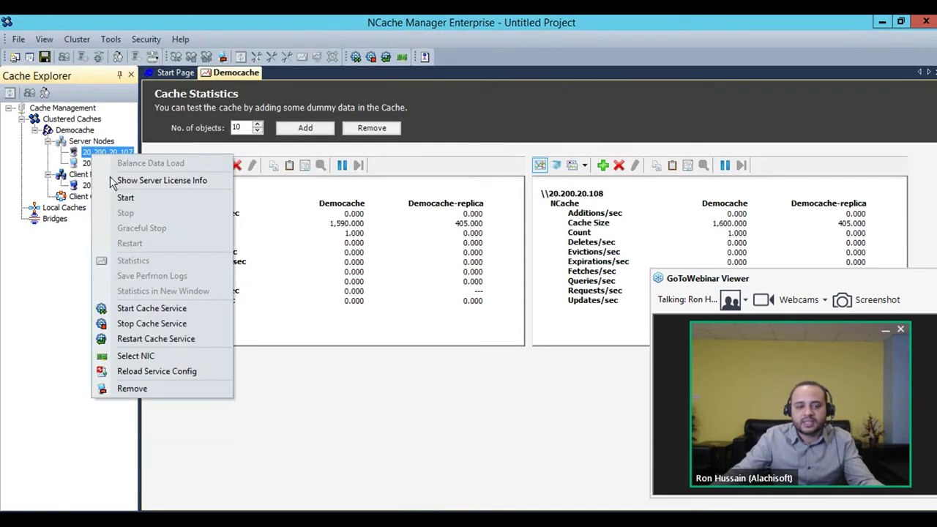
click(126, 196)
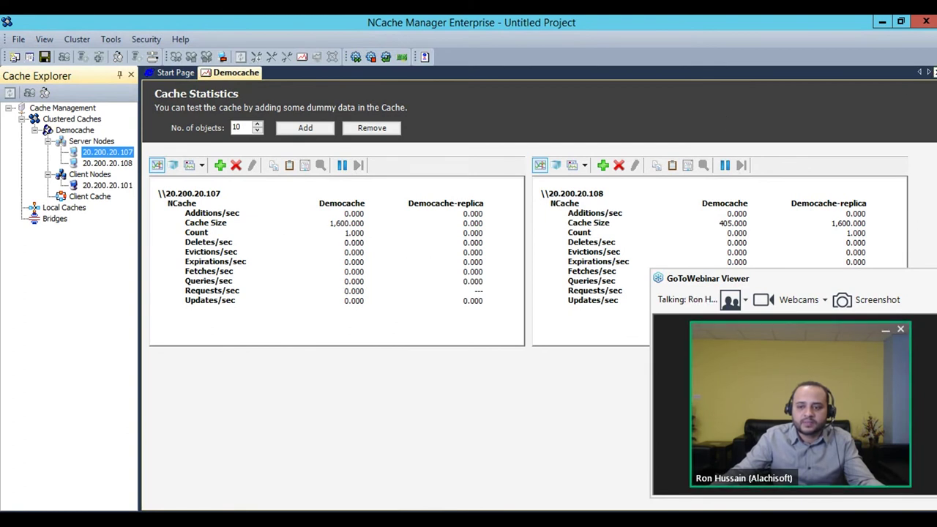
click(352, 236)
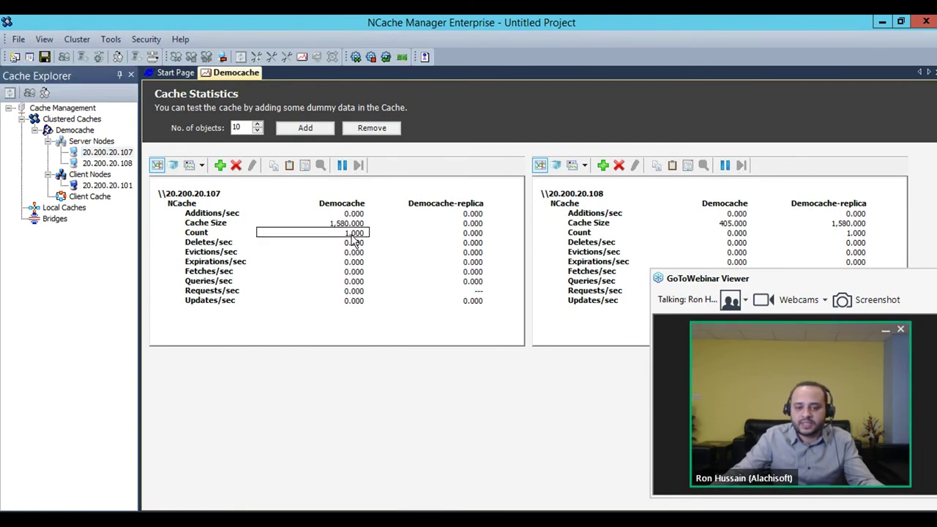
click(861, 233)
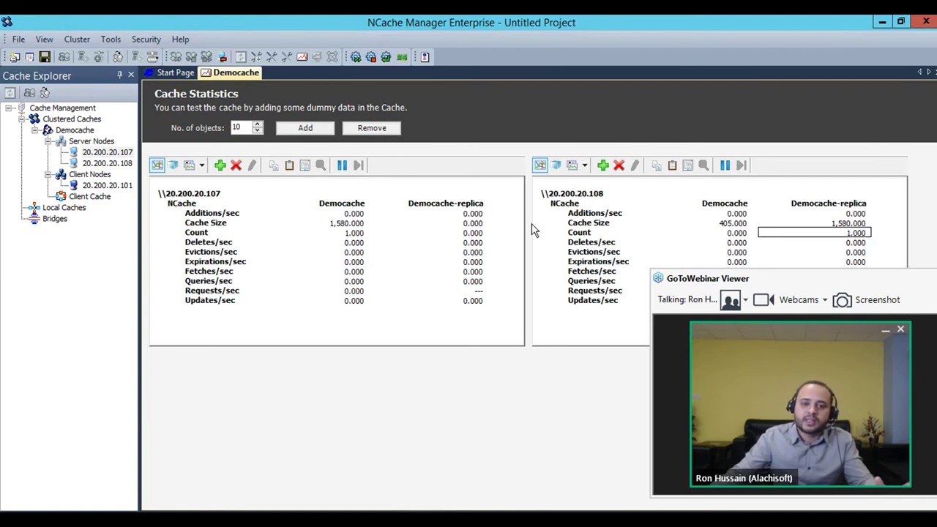
Return to the GuessGame page in the local browser, submit the guess 21 twice and maximize the browser window.
mouse_move(498, 21)
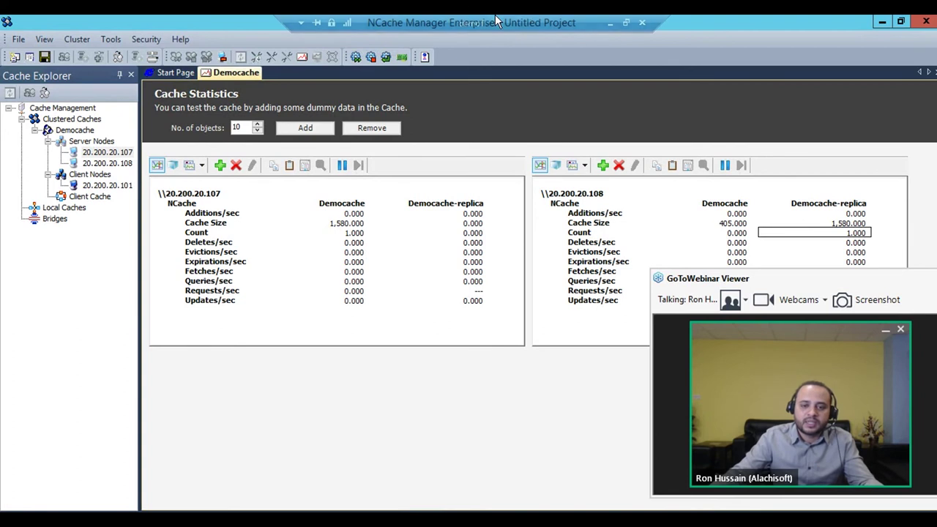
click(610, 23)
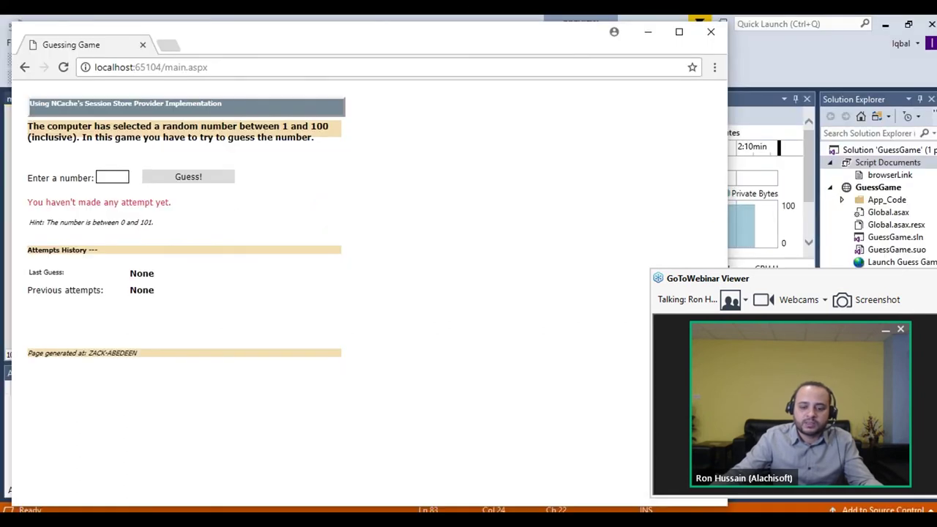
click(114, 177)
text(21)
click(183, 177)
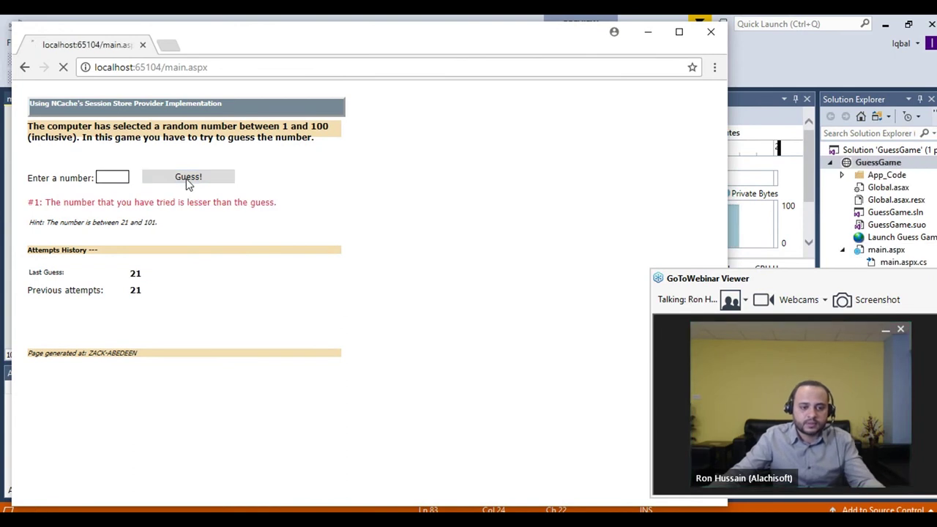
click(125, 177)
text(21)
click(195, 182)
mouse_move(693, 523)
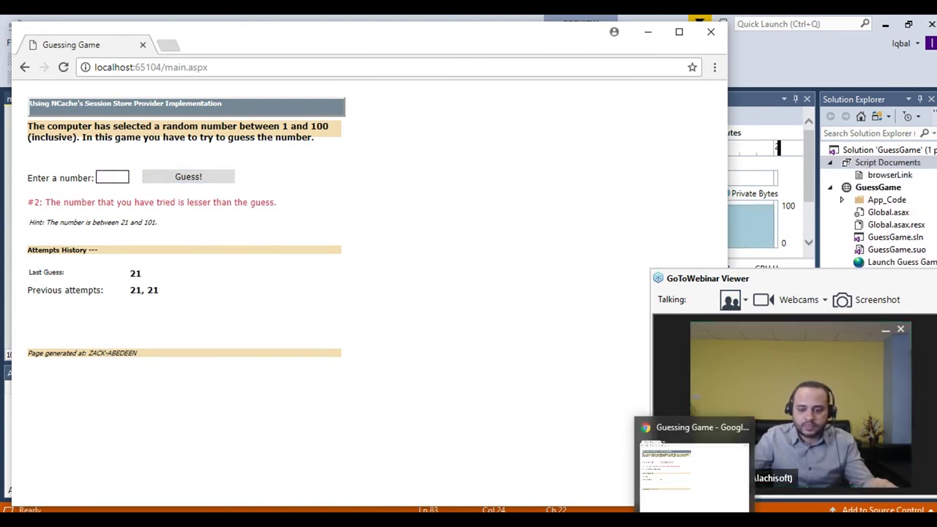
click(678, 32)
Switch back to NCache Manager on demo1 and compare the Democache Count on 20.200.20.107 with the Democache-replica Count on 20.200.20.108.
mouse_move(556, 521)
click(468, 467)
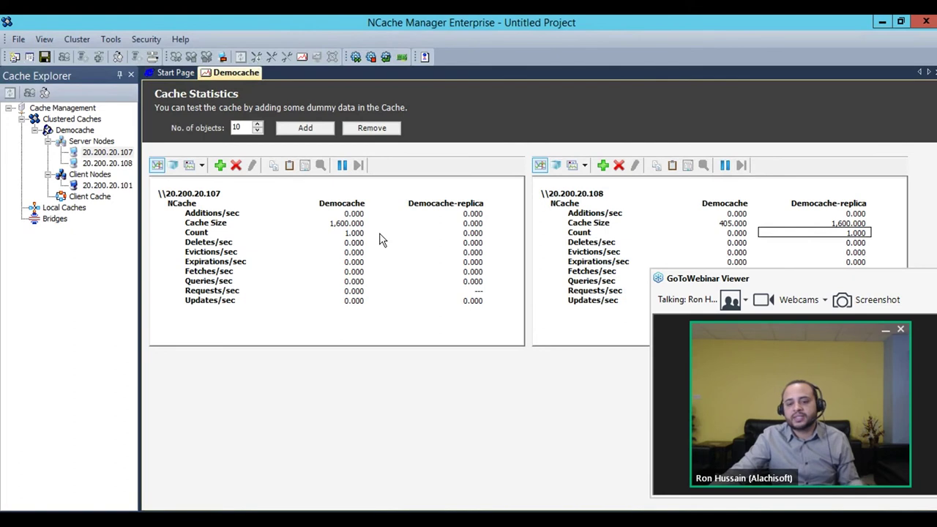
click(356, 233)
click(861, 233)
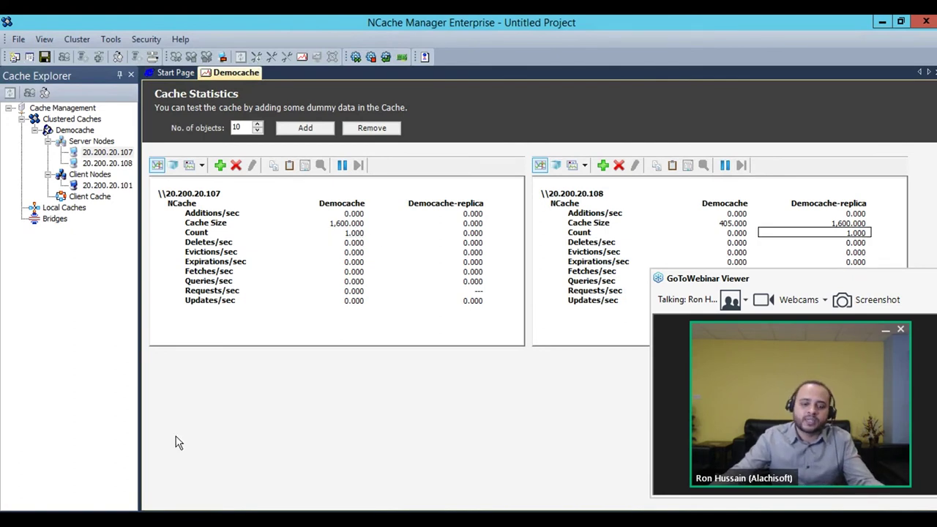
Leave the remote session and run stresstesttool.exe democache in the local StressTest Tool console.
mouse_move(496, 17)
click(609, 25)
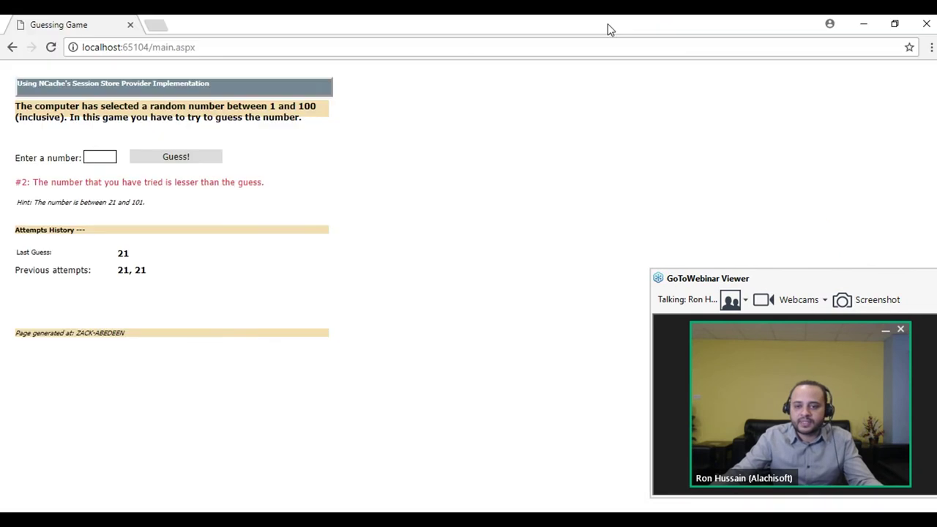
key(alt+Tab)
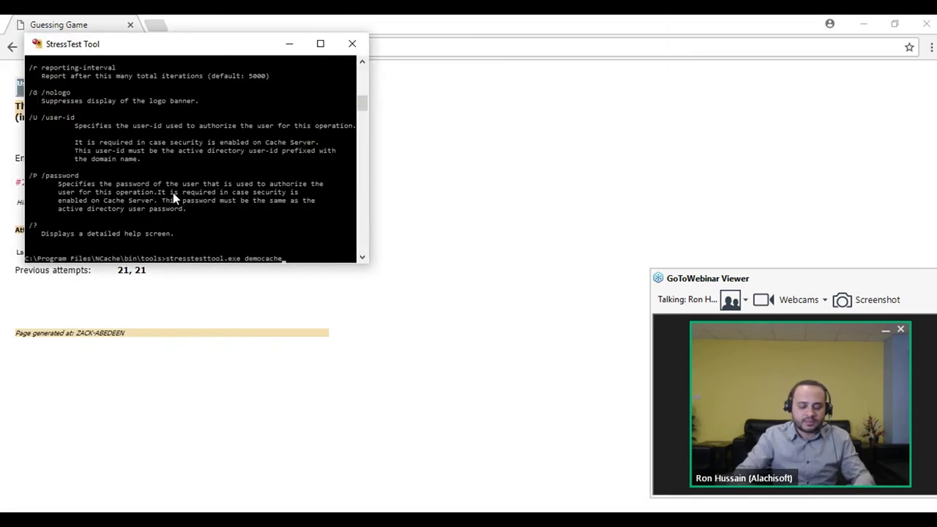
key(Return)
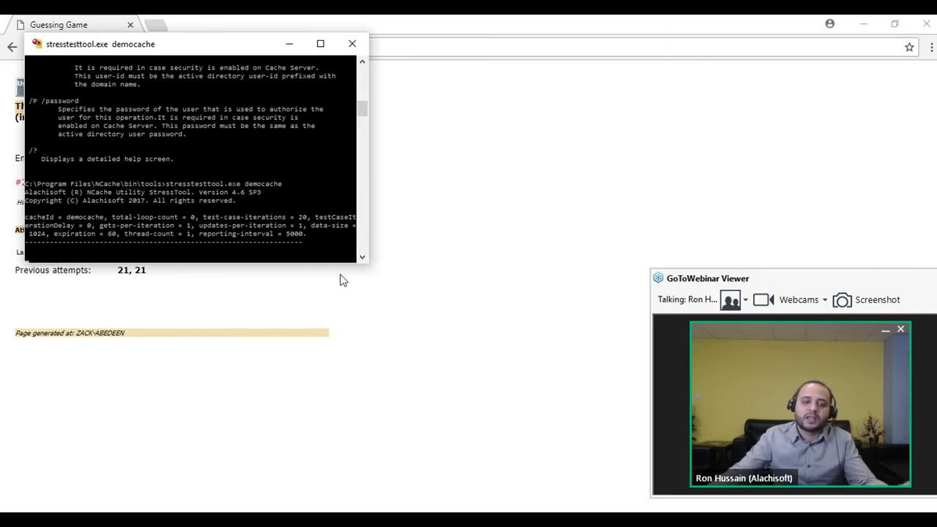
Switch to NCache Manager, gracefully stop the Democache node 20.200.20.107 under load and check Requests/sec on 20.200.20.108.
mouse_move(554, 511)
click(483, 469)
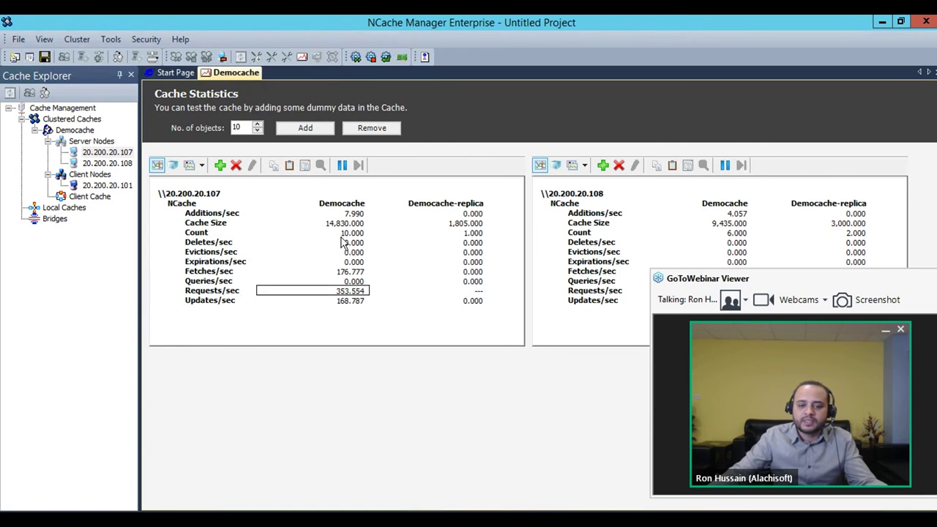
right_click(115, 151)
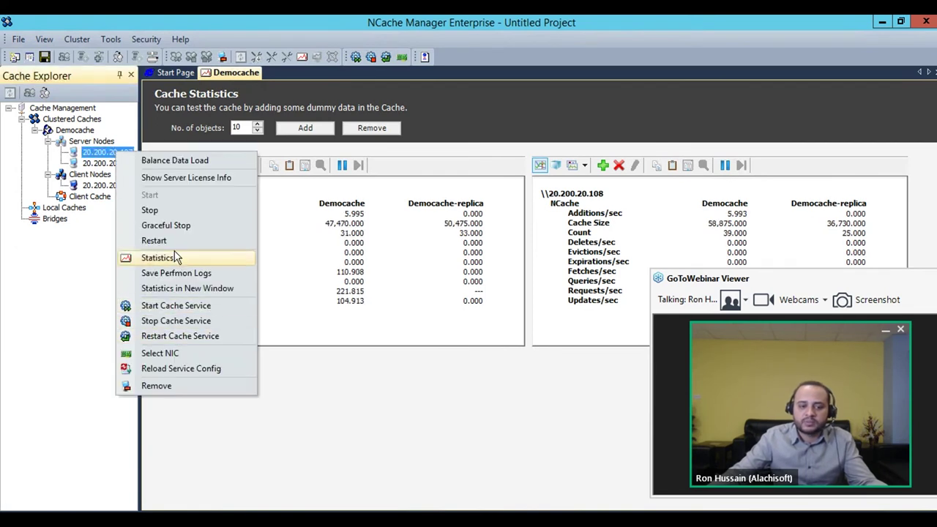
click(168, 225)
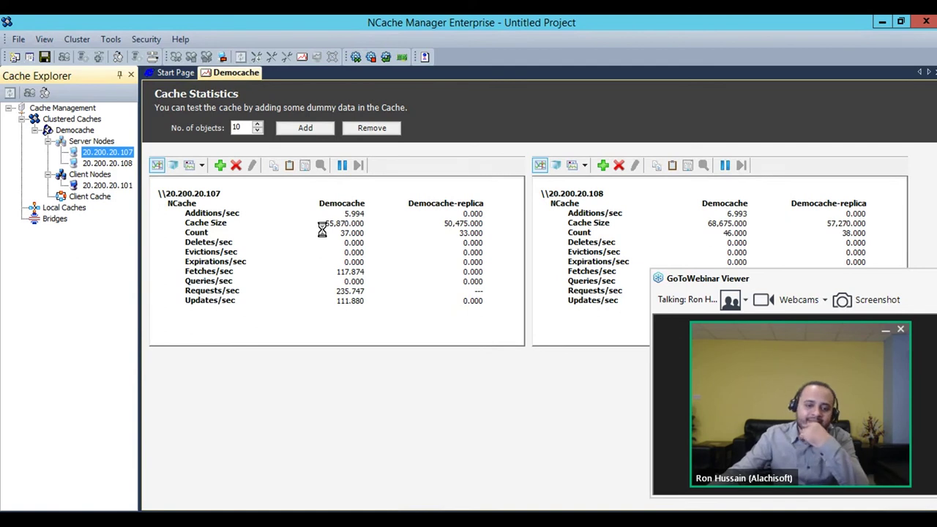
drag(816, 280, 185, 21)
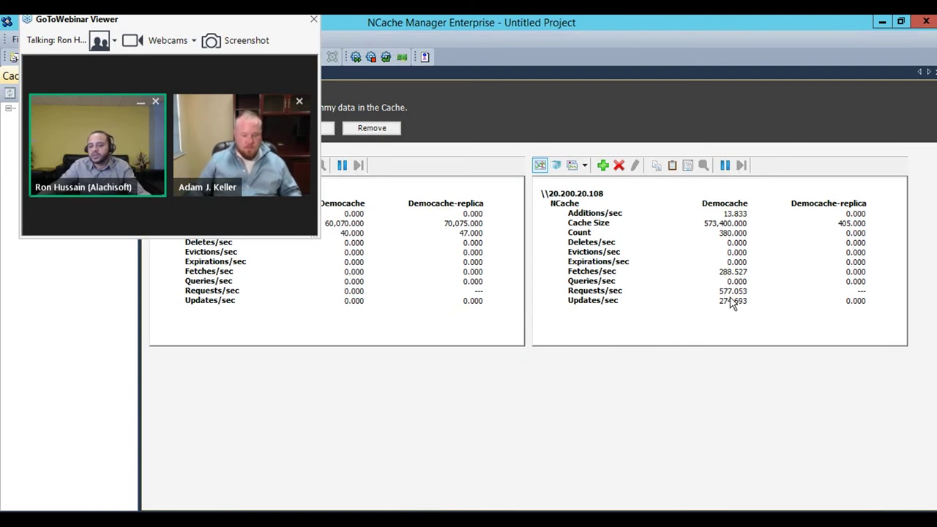
click(739, 291)
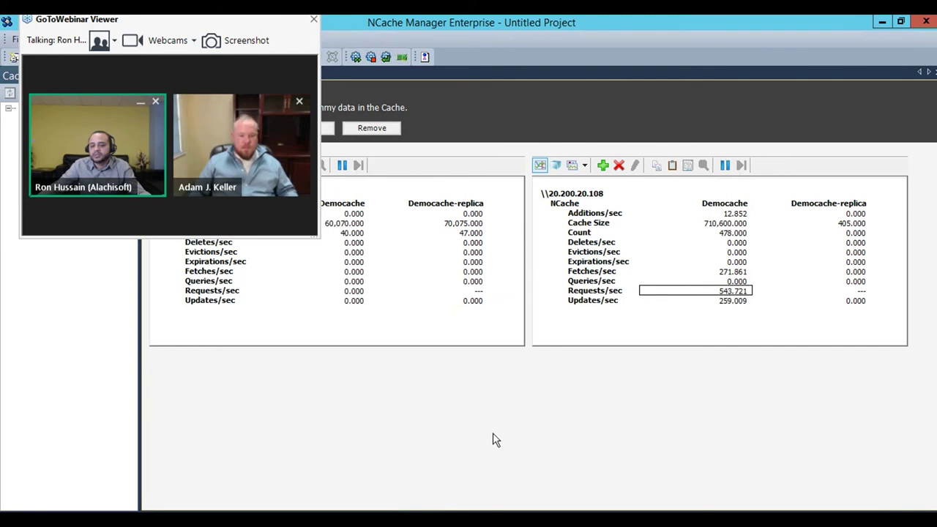
Check the StressTest Tool console, minimize it, and advance the PowerPoint slide show to the ASP.NET View State Cache slide.
key(alt+Tab)
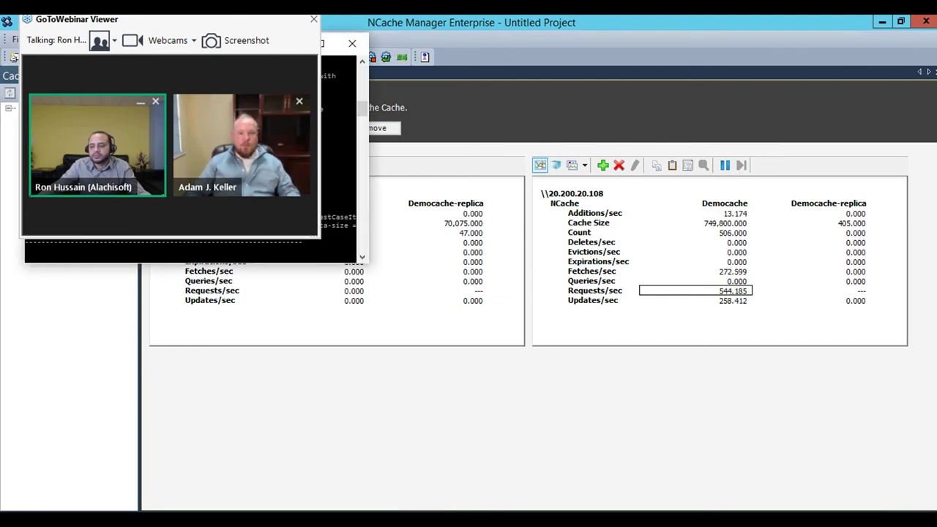
drag(235, 24, 833, 287)
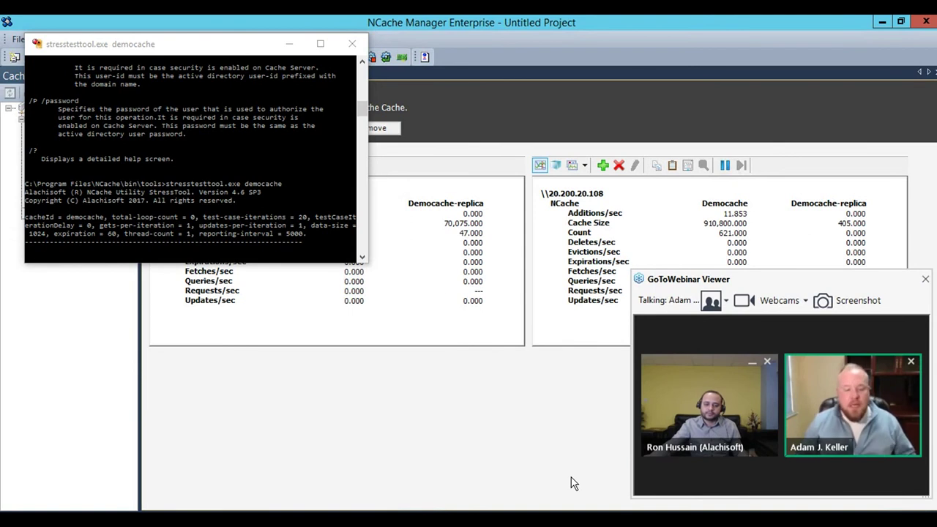
click(289, 44)
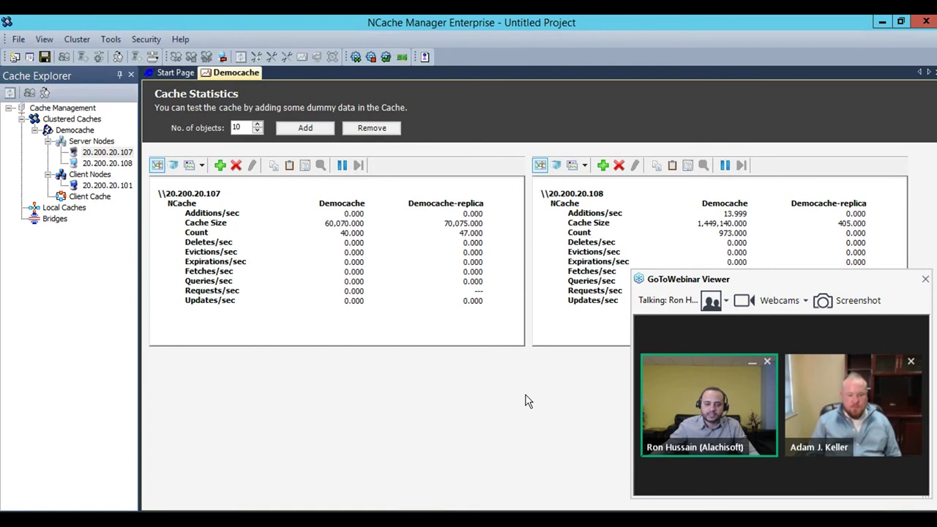
key(alt+Tab)
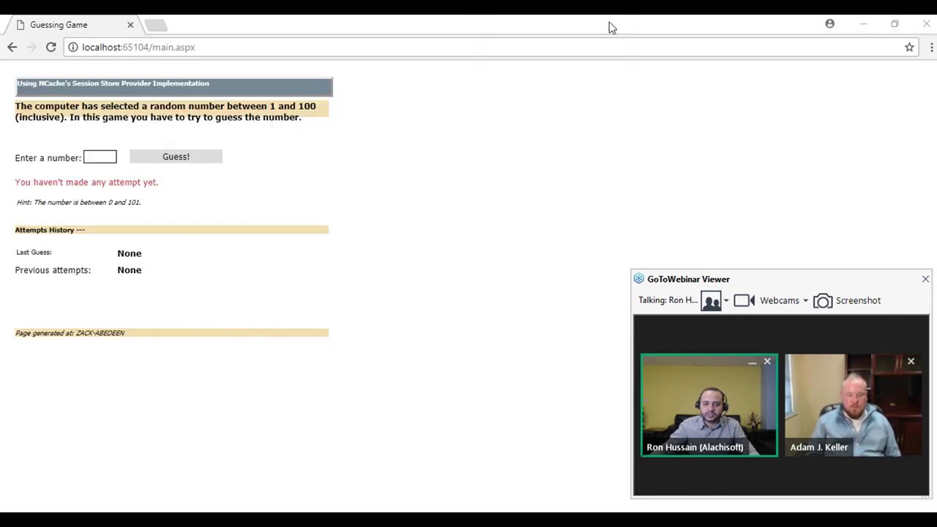
key(alt+Tab)
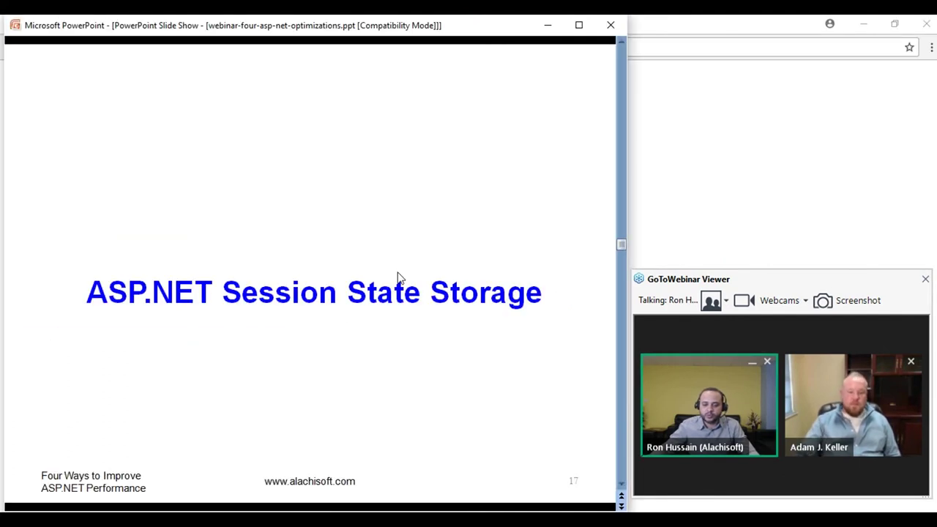
click(397, 272)
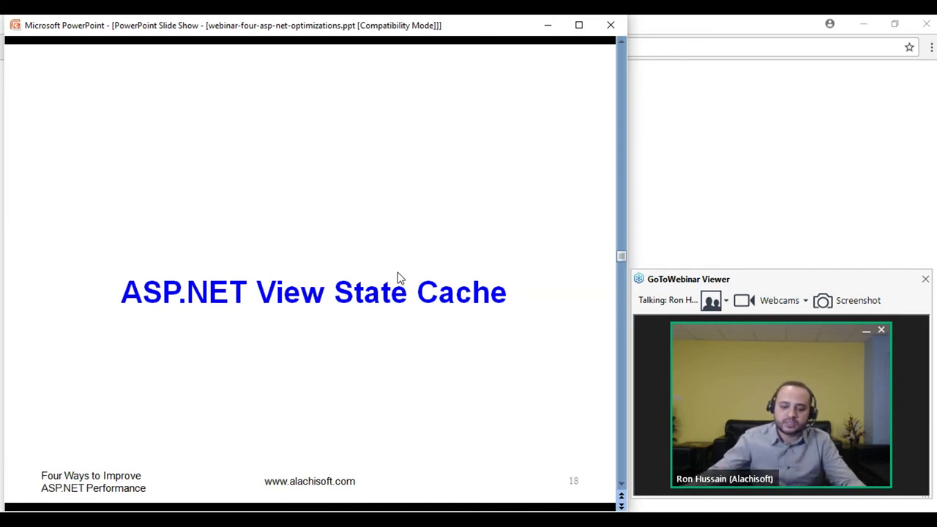
Switch to the ViewState project in Visual Studio and highlight the ncContentOptimization section group and its ContentSettings type in web.Config.
mouse_move(547, 512)
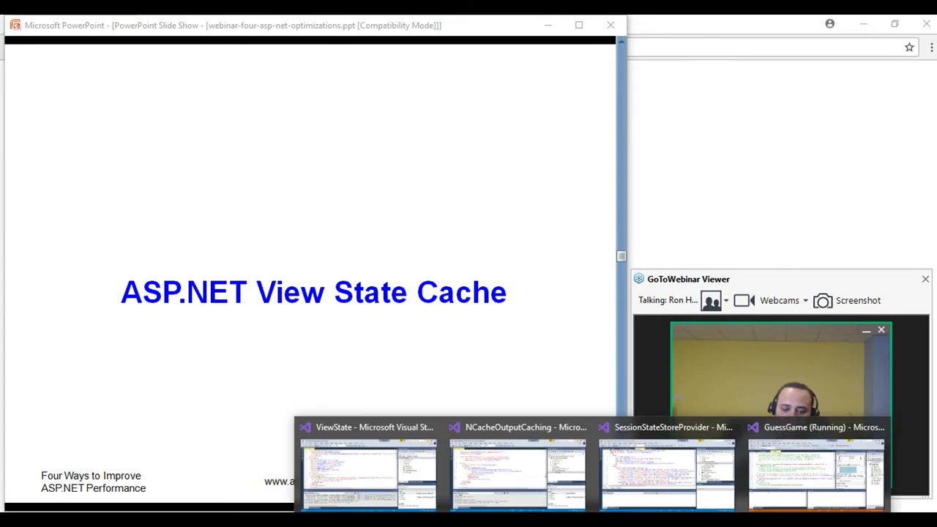
click(390, 481)
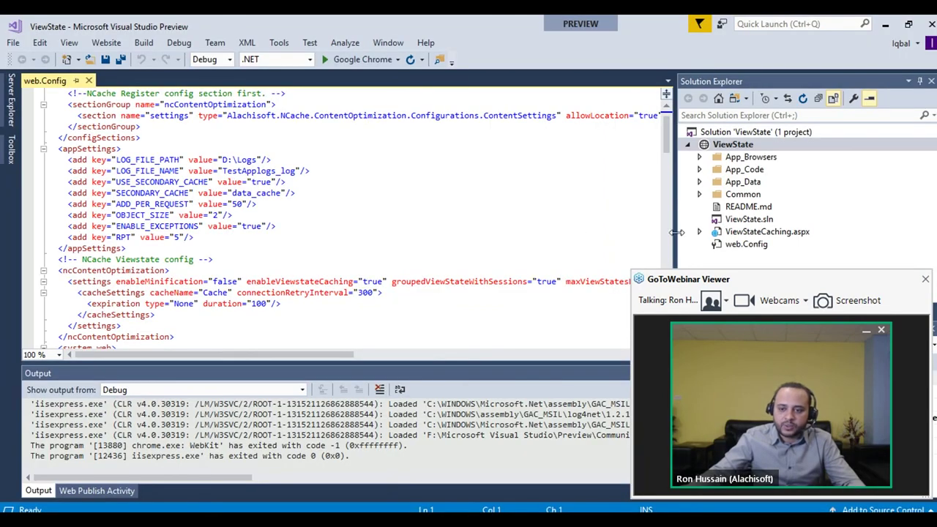
scroll(111, 247, up, 1)
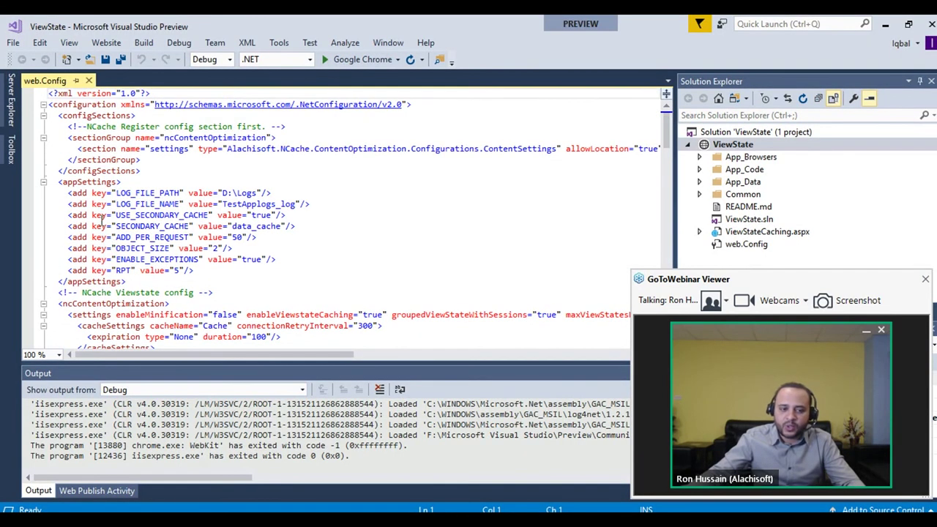
drag(71, 143, 141, 160)
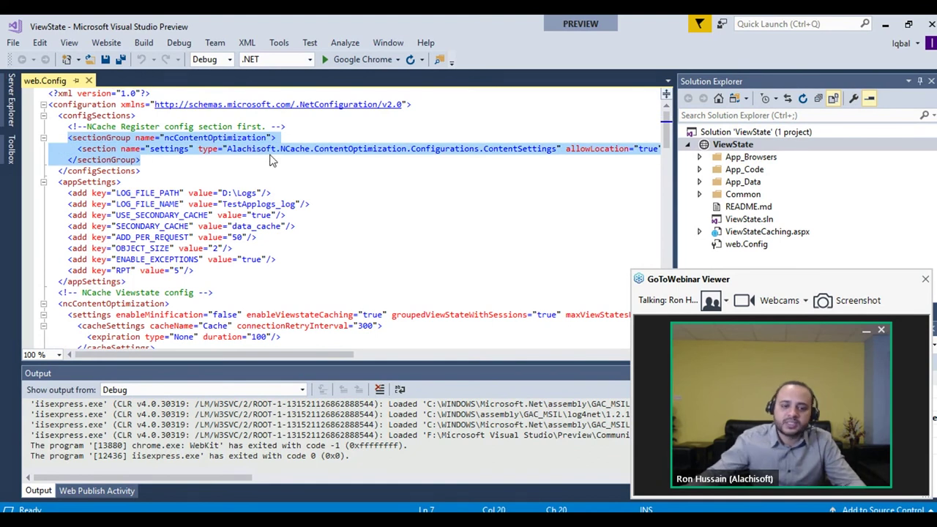
key(Escape)
drag(229, 148, 553, 152)
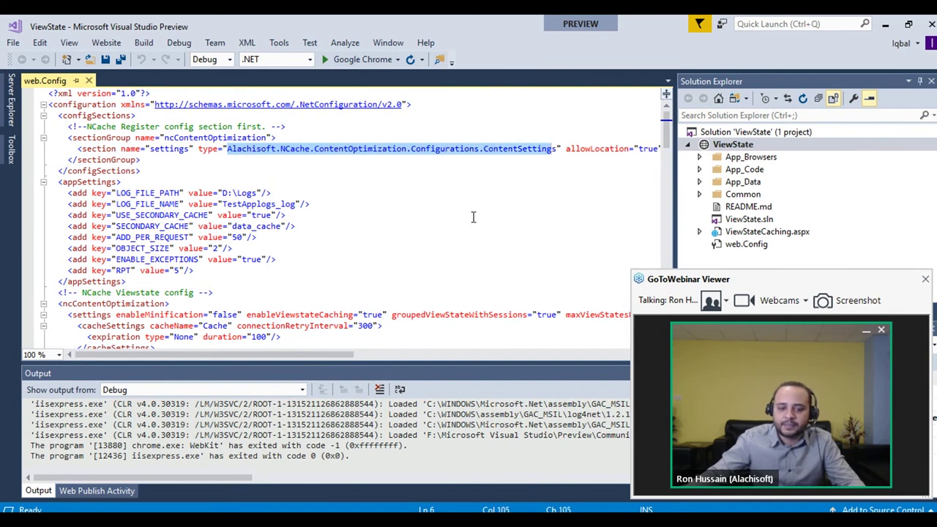
Examine the NCache Viewstate config block in web.Config, highlighting enableMinification and enableViewstateCaching and viewing the remaining settings attributes.
drag(59, 293, 151, 316)
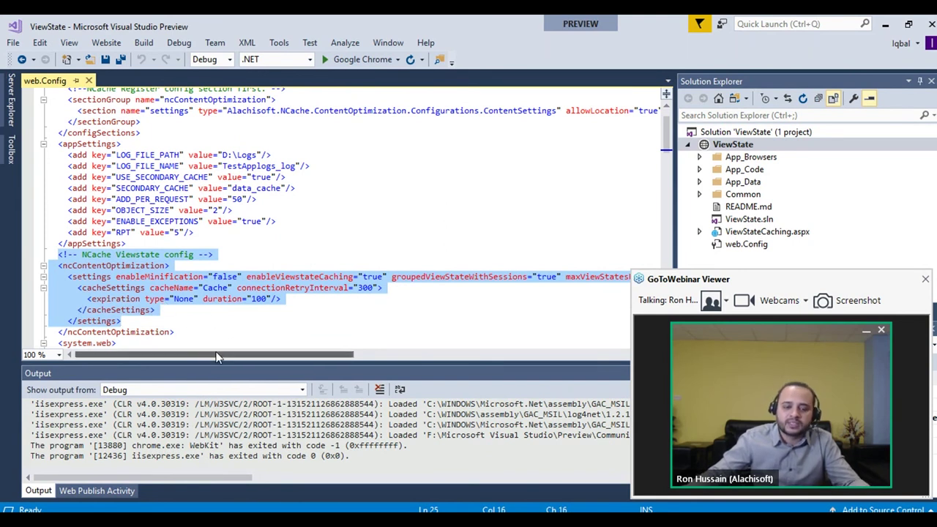
click(150, 267)
drag(243, 276, 115, 276)
drag(247, 277, 388, 277)
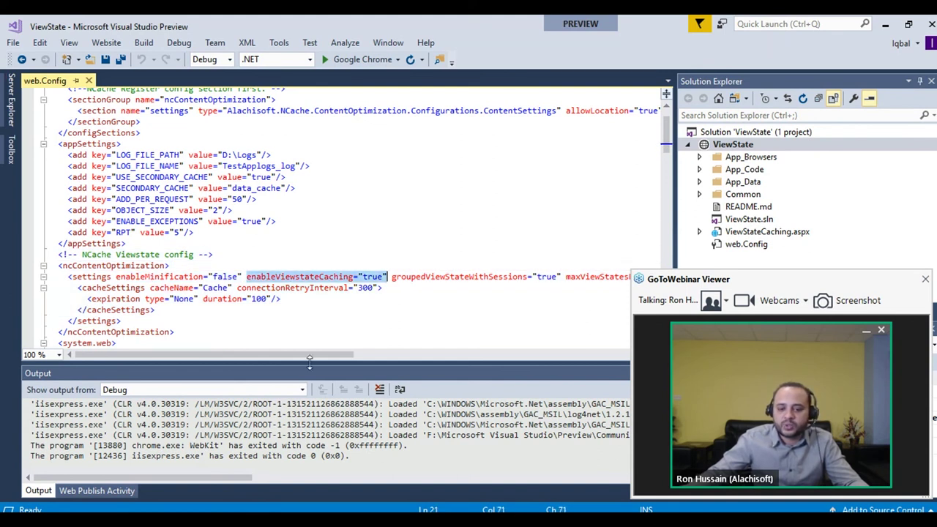
drag(295, 354, 372, 354)
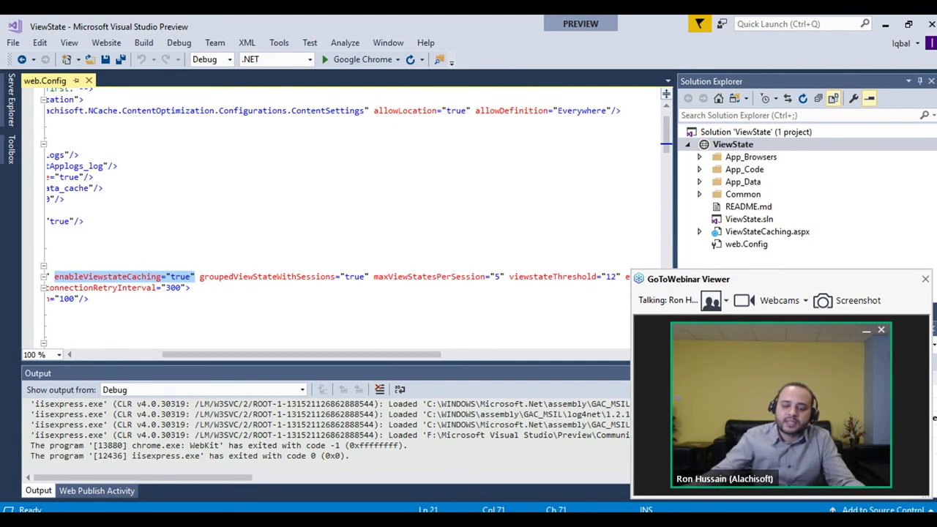
Return to the PowerPoint slide show, review the ASP.NET View State Bottleneck slide and page forward to The Solution slide.
key(alt+Tab)
scroll(447, 369, up, 7)
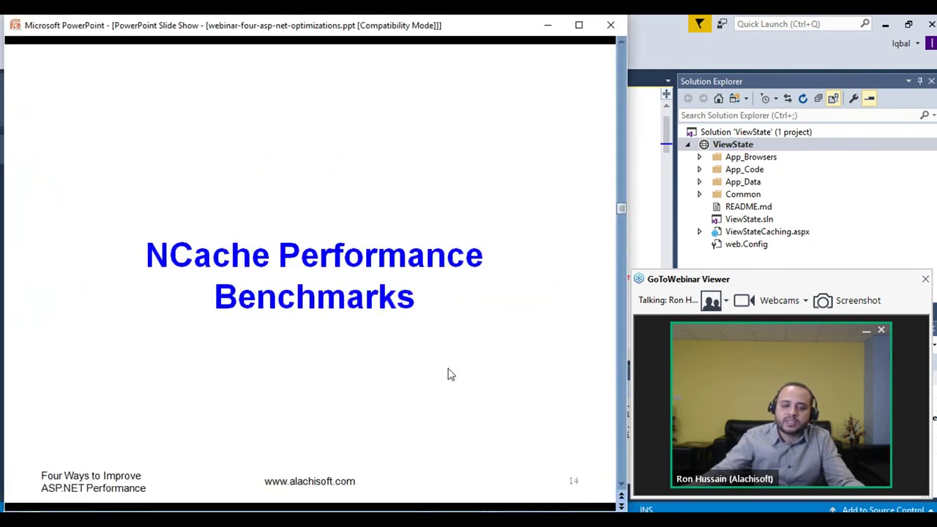
scroll(448, 370, up, 3)
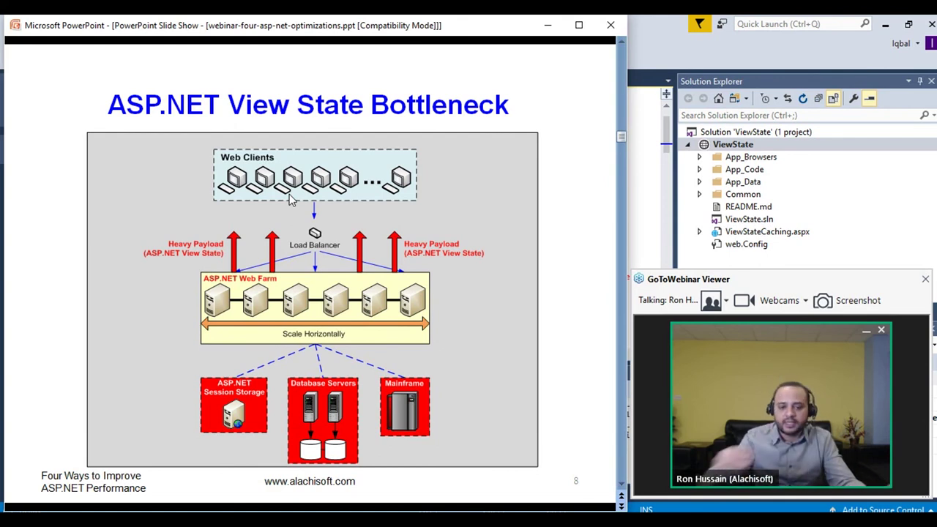
scroll(291, 199, down, 5)
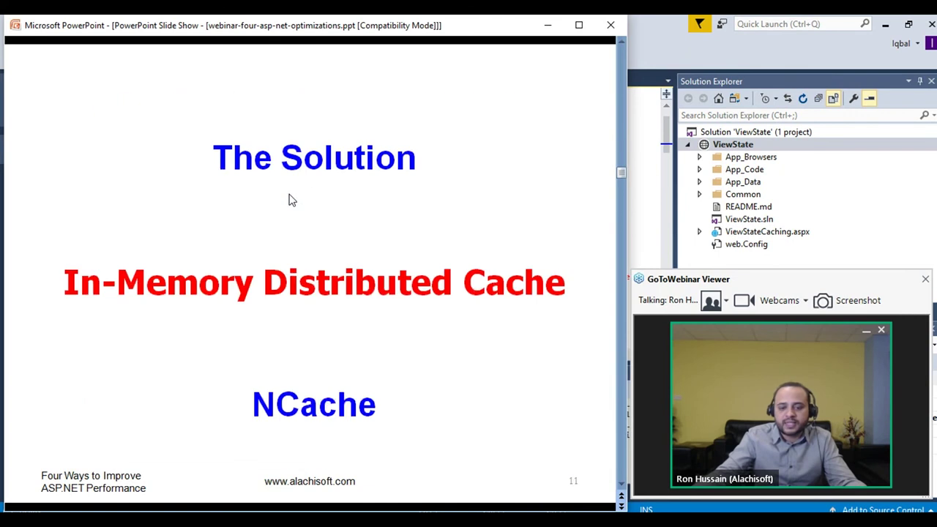